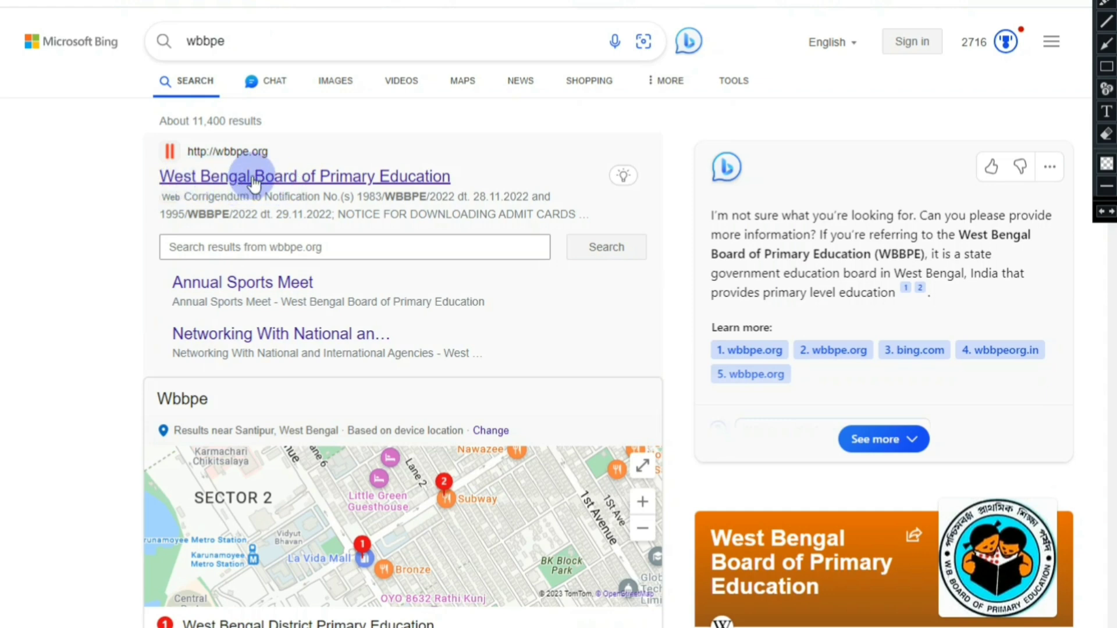
Step: Open wbbpe.org and follow Important Links to the TET-2023 (Primary) online application
left_click(254, 178)
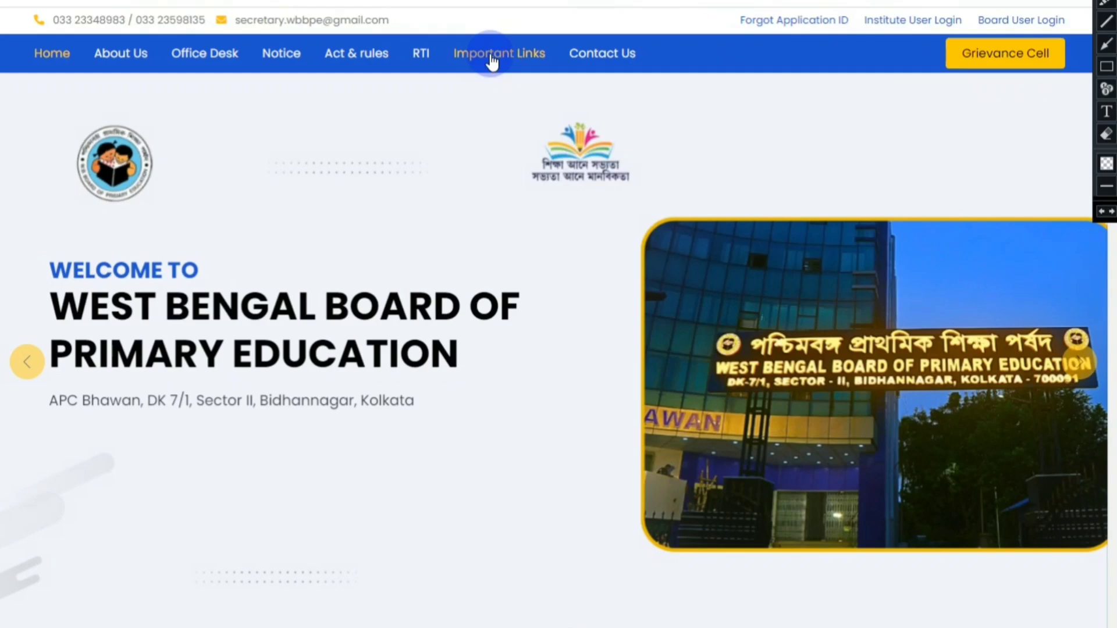
left_click(495, 56)
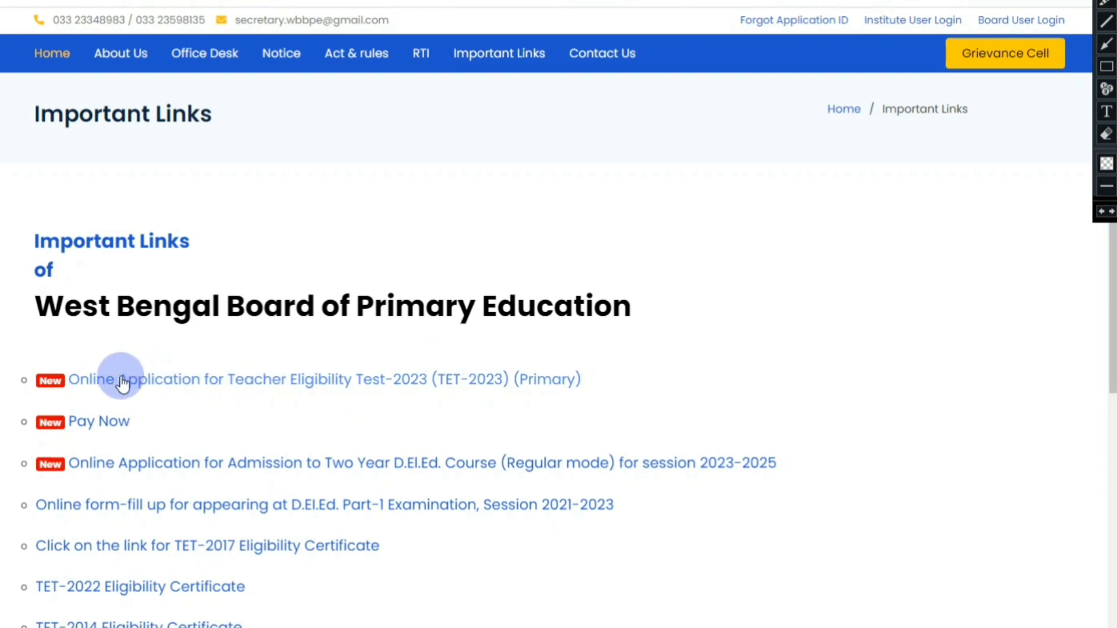
left_click(175, 384)
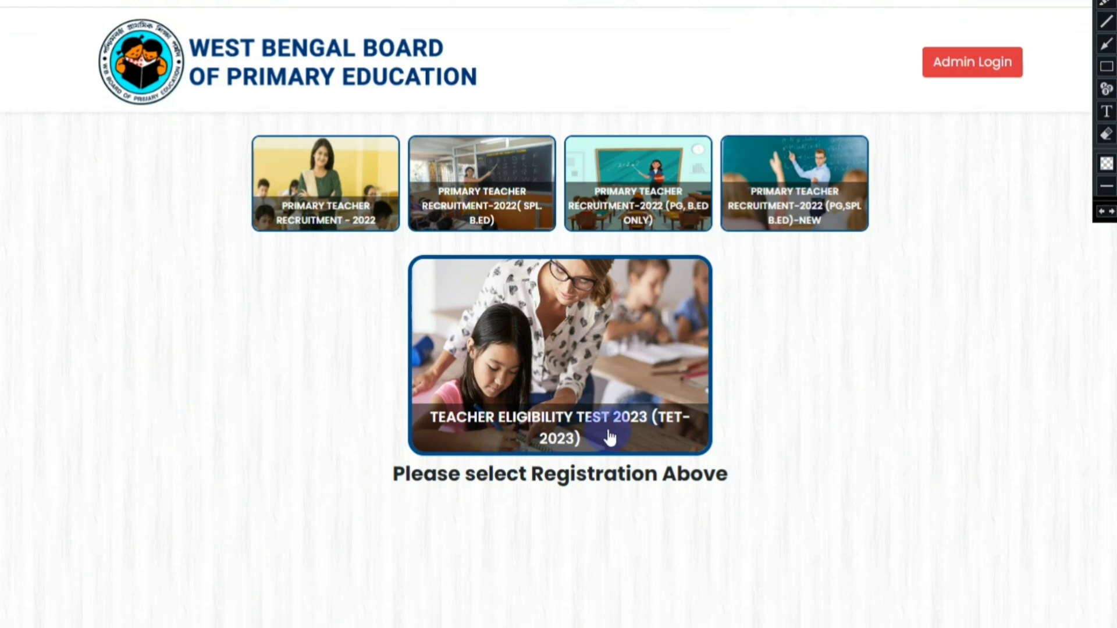
Step: Choose the TET-2023 card and start 'Application for TEACHER ELIGIBILITY TEST 2023 (TET-2023)'
left_click(597, 358)
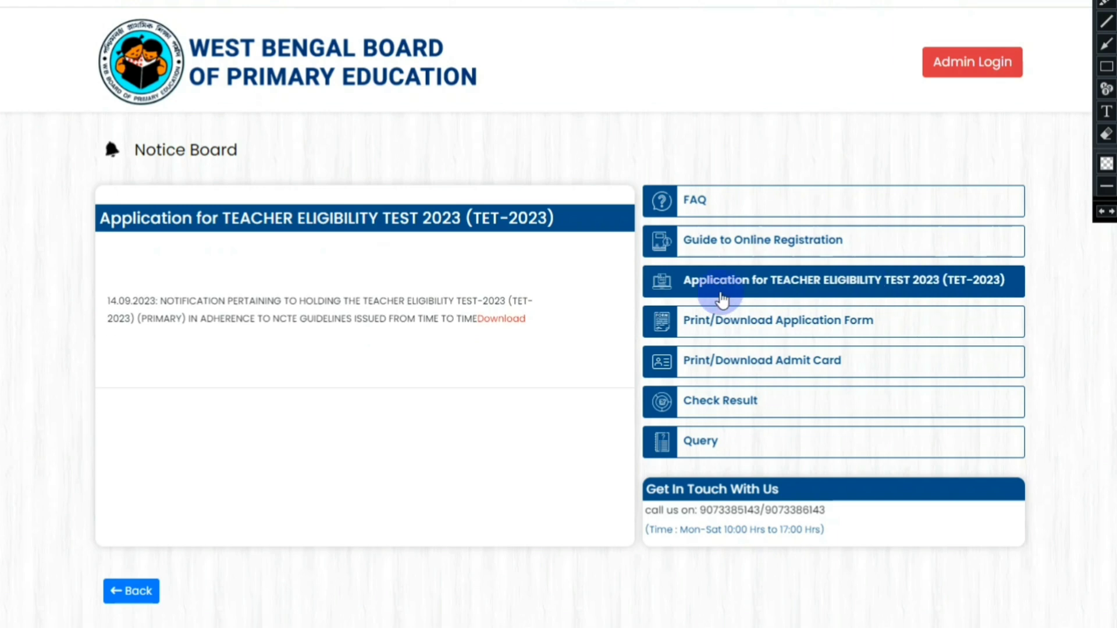
left_click(767, 283)
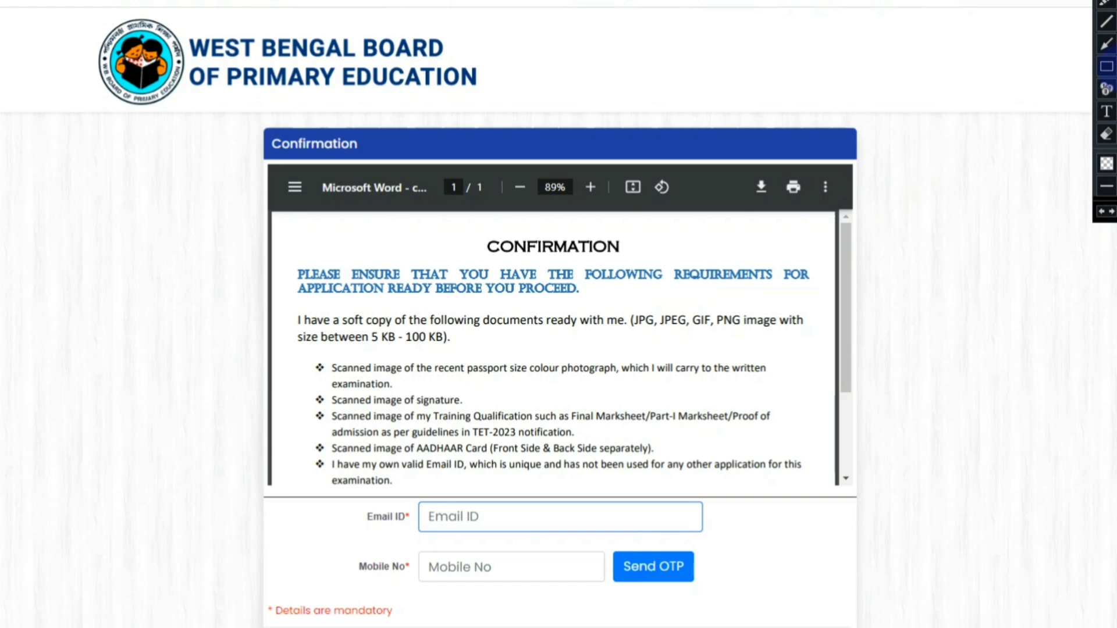
left_click(1106, 66)
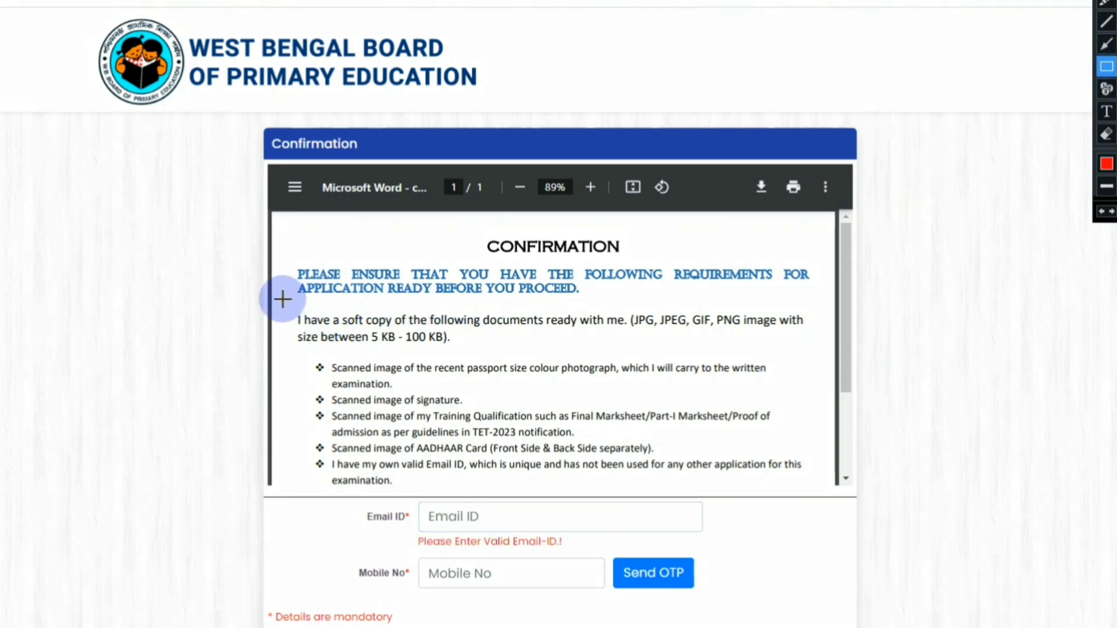
mouse_move(283, 299)
left_mouse_down()
mouse_move(327, 366)
mouse_move(736, 343)
mouse_move(832, 351)
left_mouse_up()
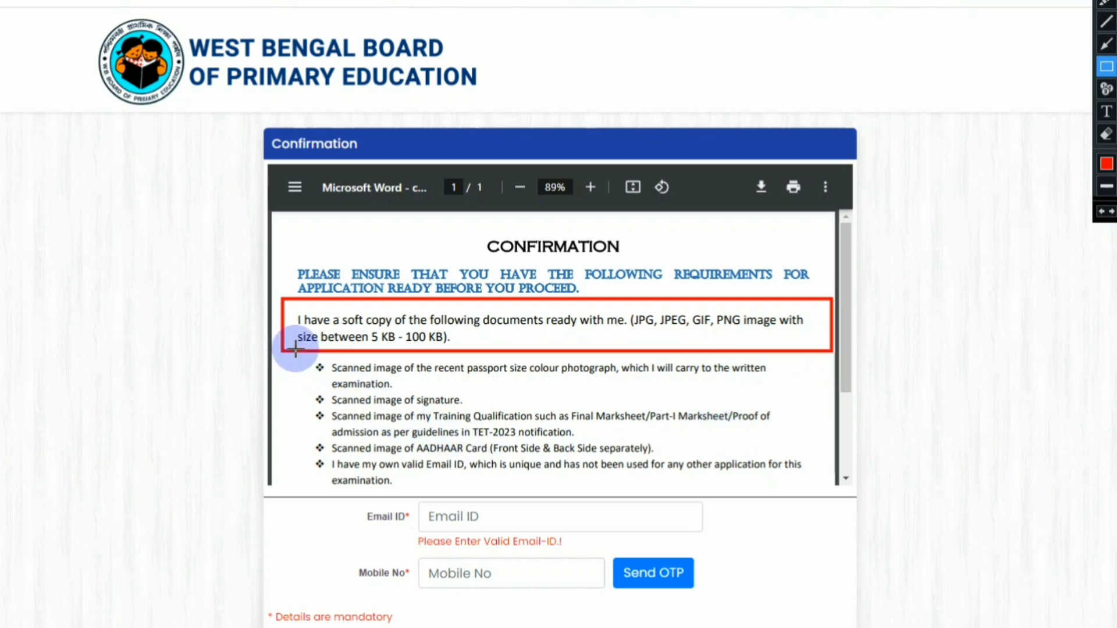
mouse_move(295, 350)
left_mouse_down()
mouse_move(321, 400)
mouse_move(346, 408)
mouse_move(802, 394)
left_mouse_up()
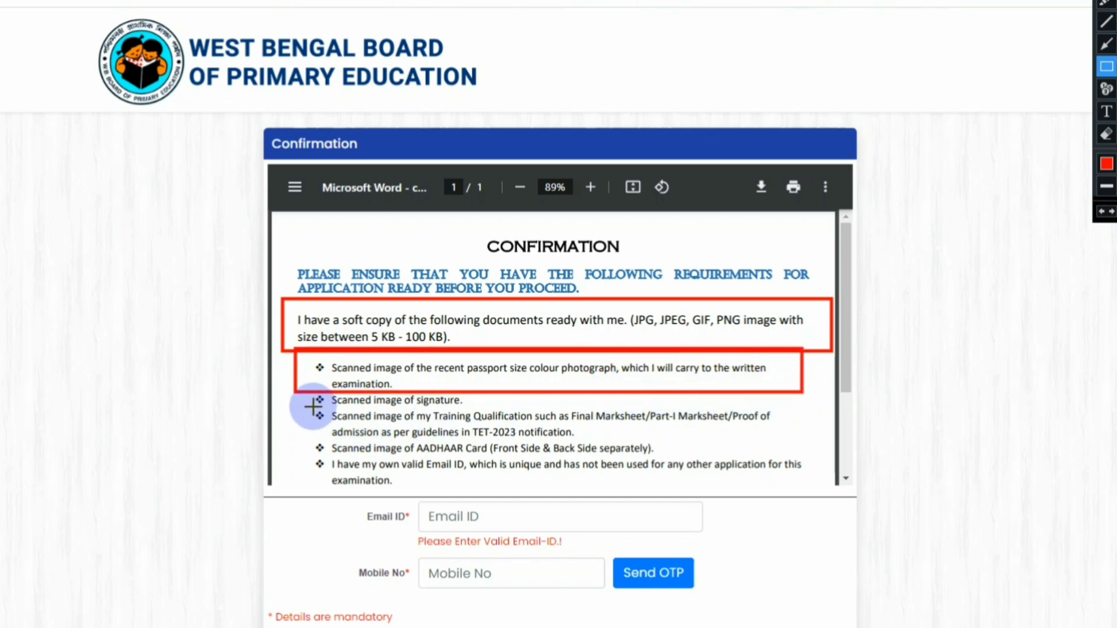
mouse_move(305, 394)
left_mouse_down()
mouse_move(415, 411)
mouse_move(493, 403)
left_mouse_up()
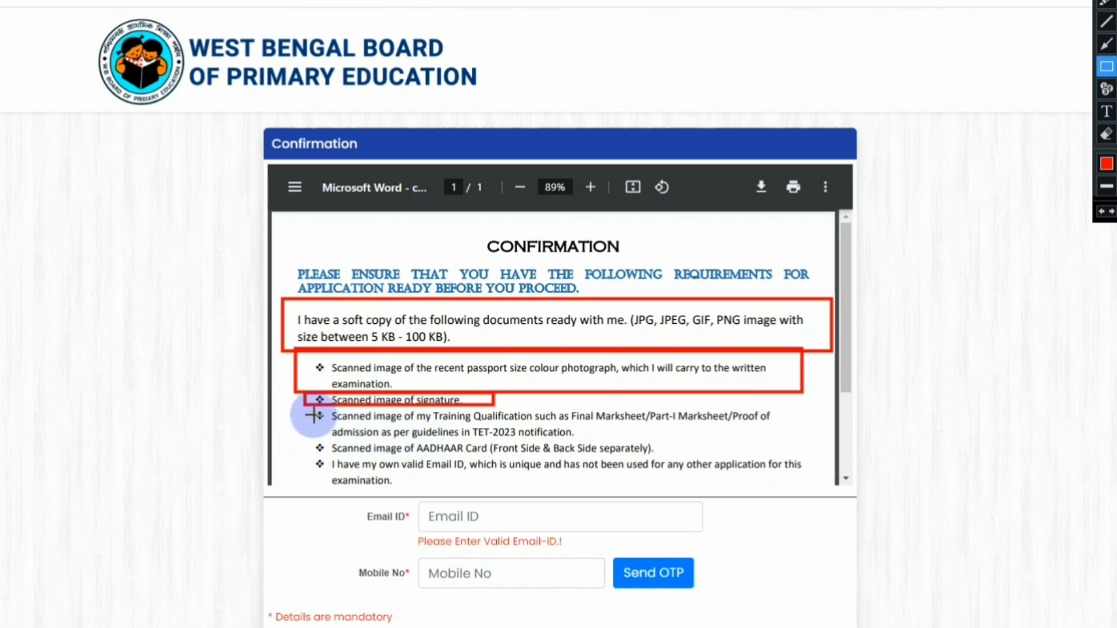
mouse_move(303, 407)
left_mouse_down()
mouse_move(378, 435)
mouse_move(788, 434)
left_mouse_up()
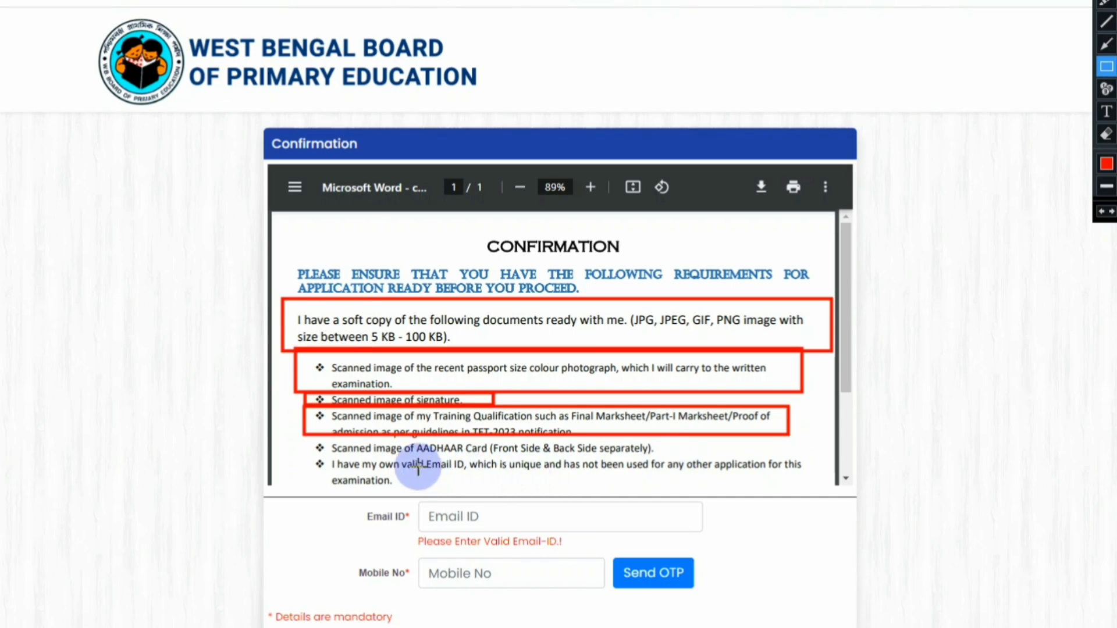
mouse_move(305, 439)
left_mouse_down()
mouse_move(330, 456)
mouse_move(659, 456)
mouse_move(349, 489)
mouse_move(462, 500)
mouse_move(793, 491)
left_mouse_up()
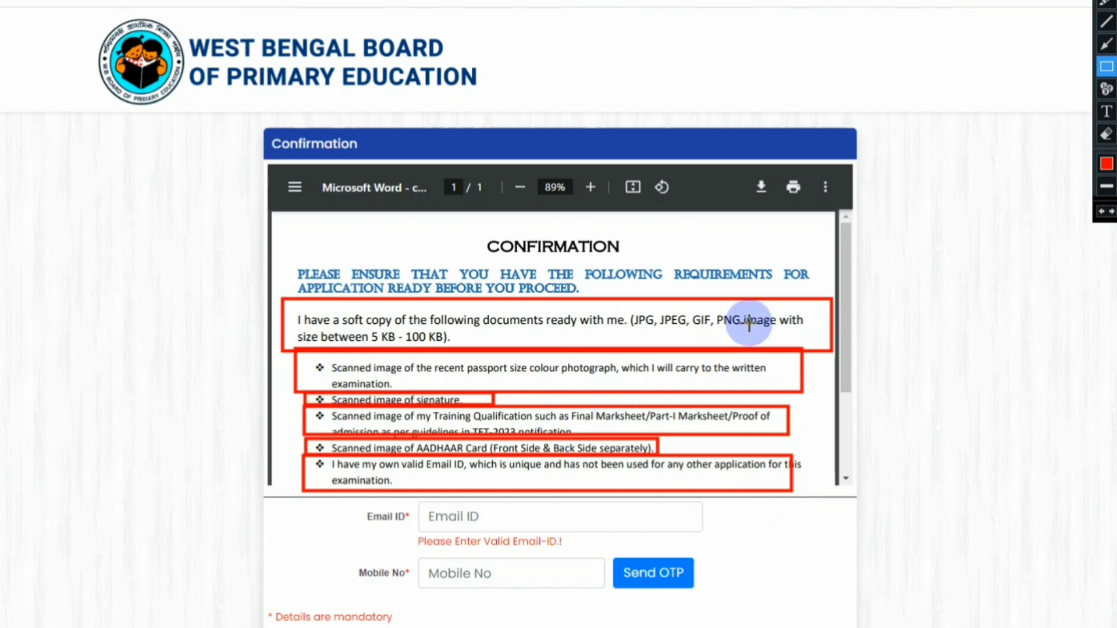
double_click(1107, 133)
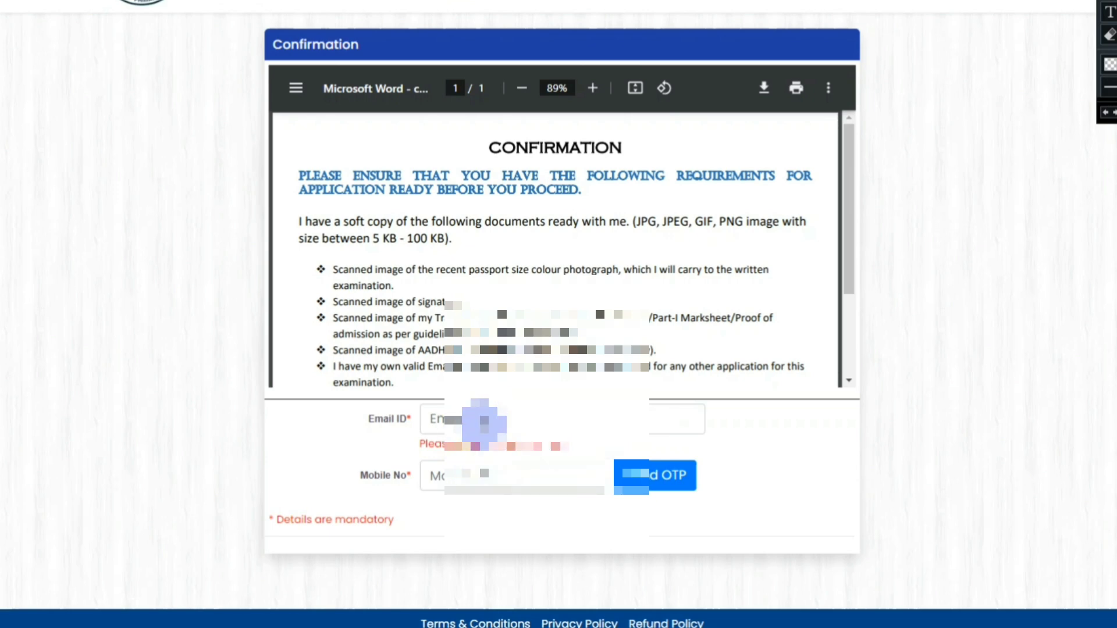
Step: Autofill the e-mail and mobile number, request an OTP, enter the received code and submit
left_click(495, 419)
left_click(563, 468)
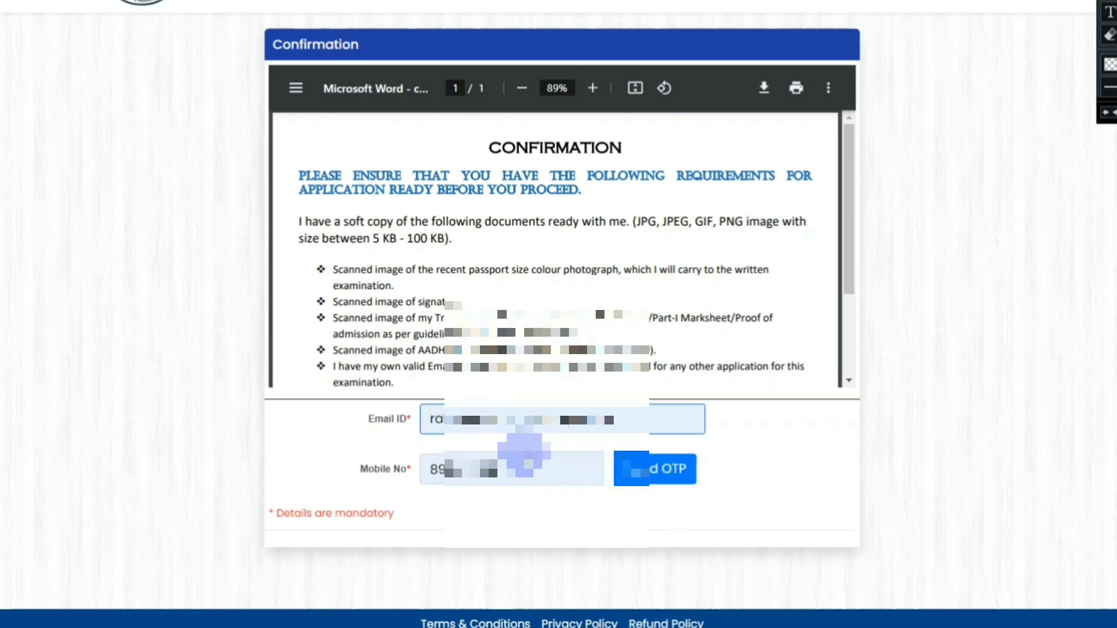
left_click(659, 471)
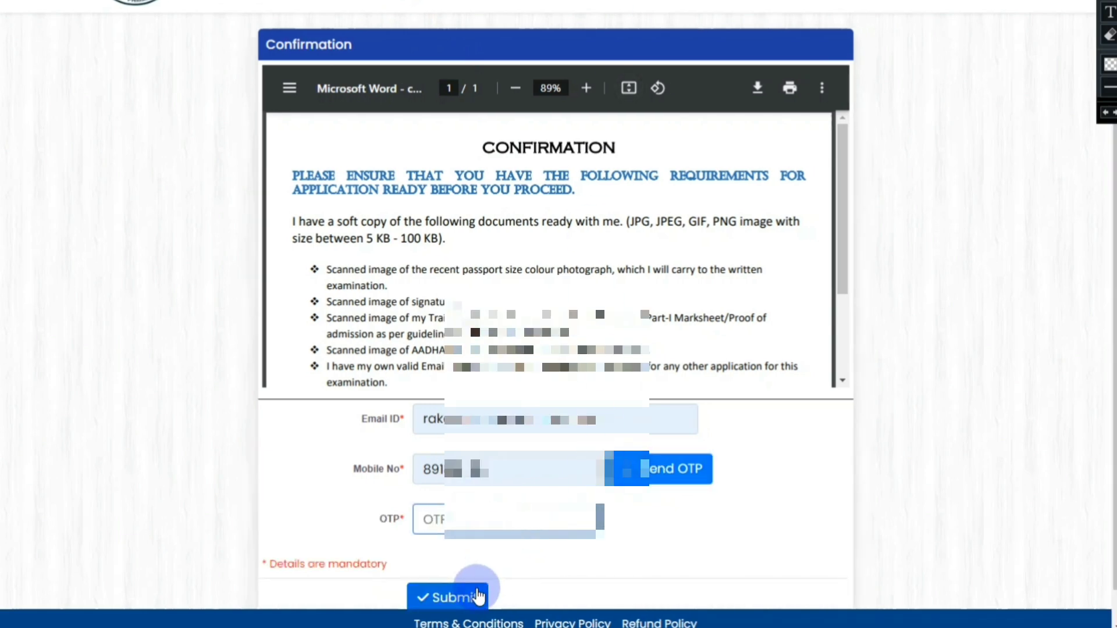
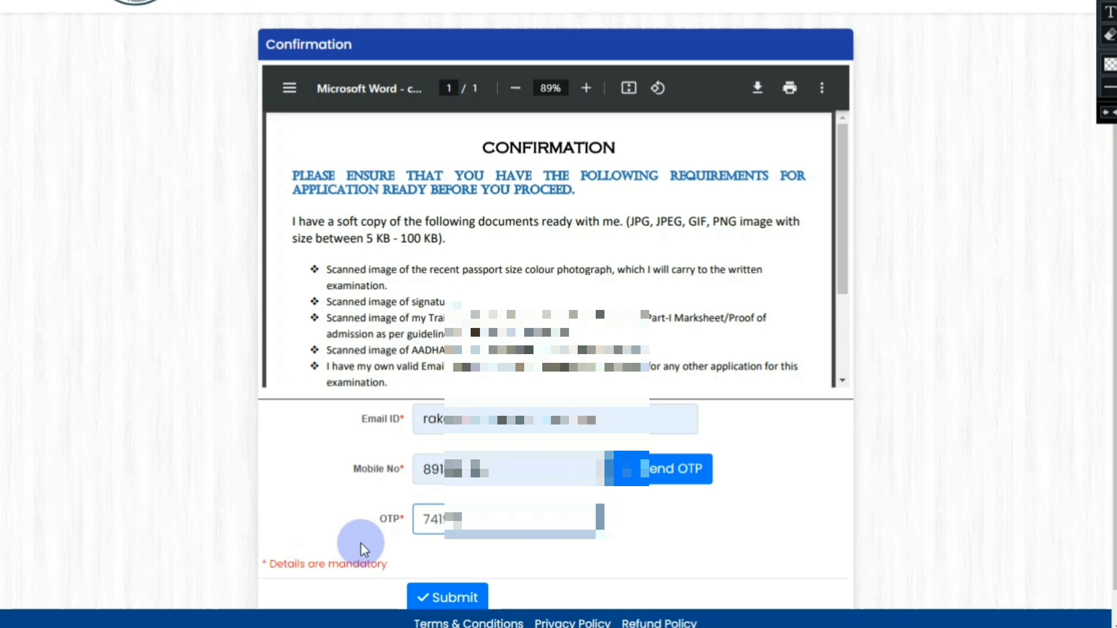
left_click(457, 596)
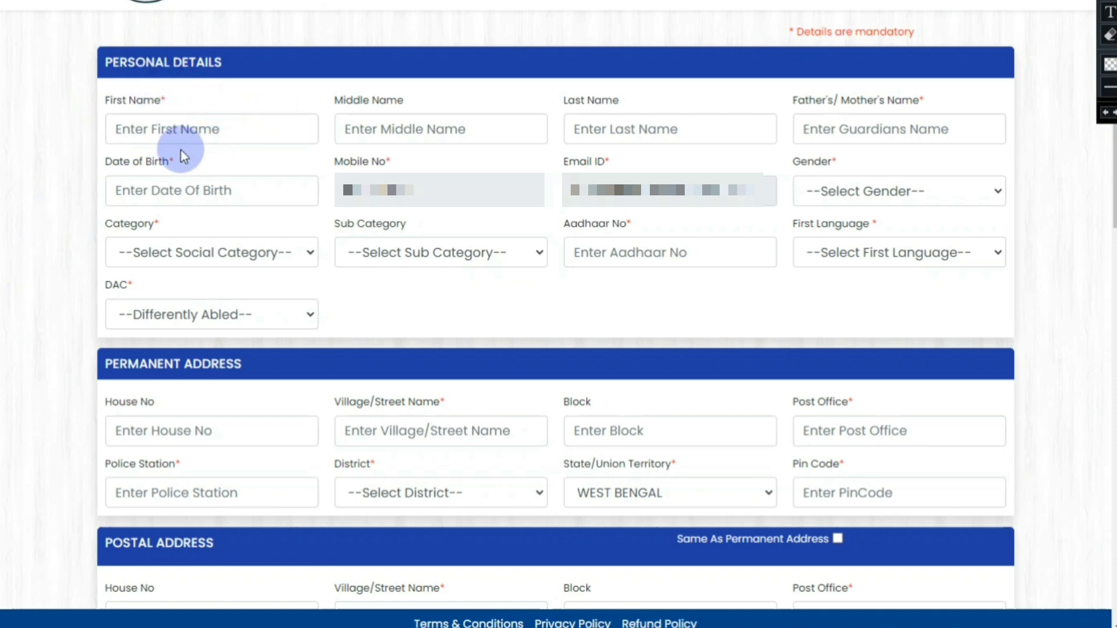
Step: Enter DEMO as the First Name, Last Name and Father's/Mother's Name
left_click(163, 134)
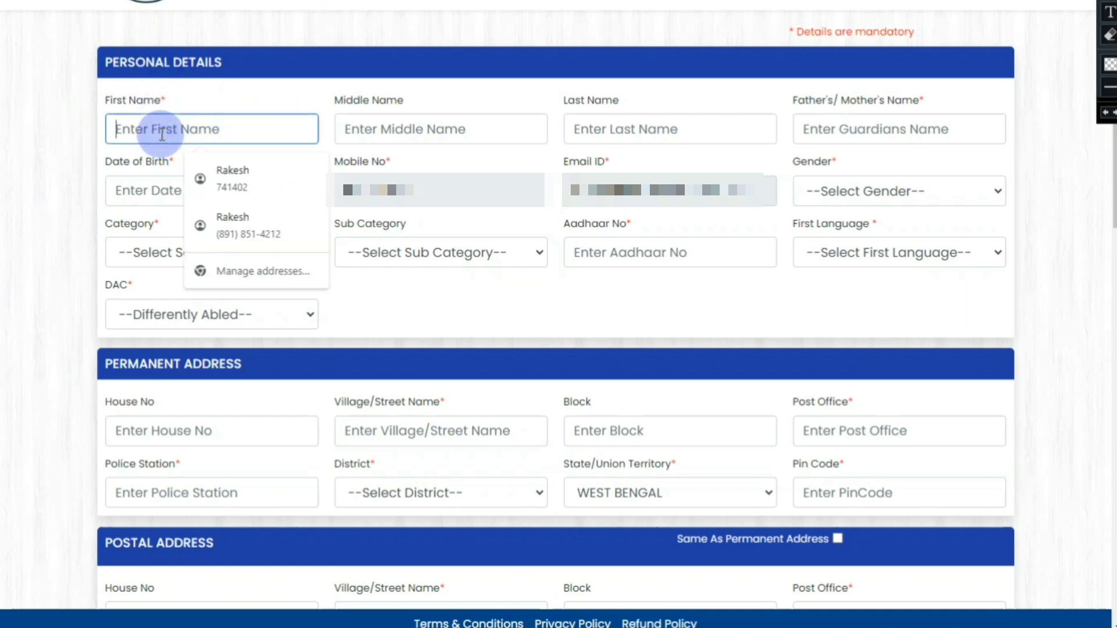
type("DEMO")
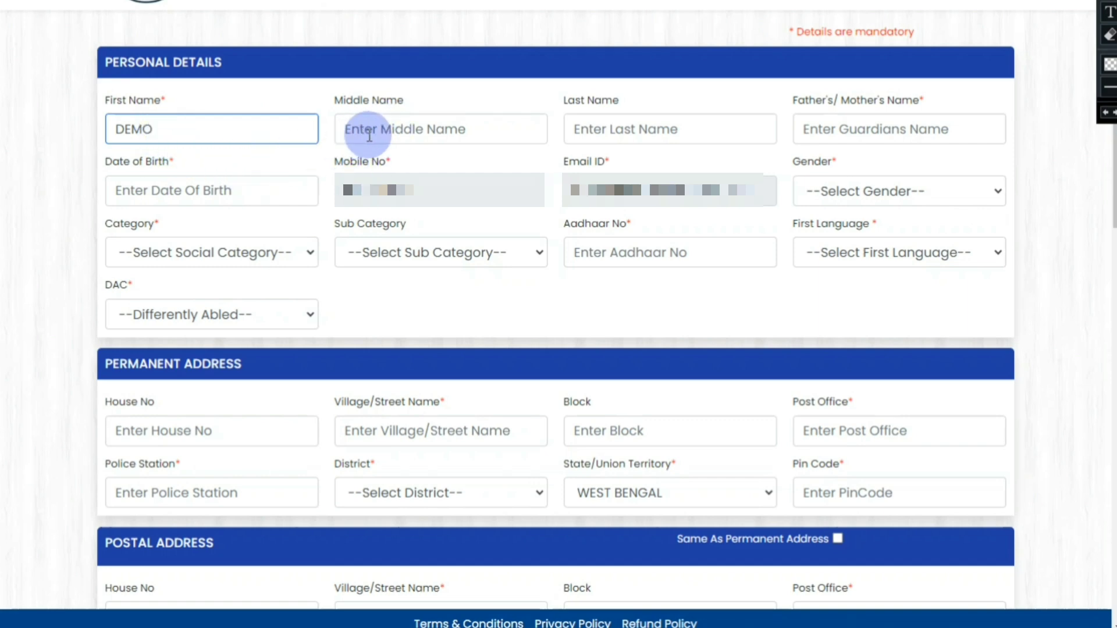
left_click(621, 138)
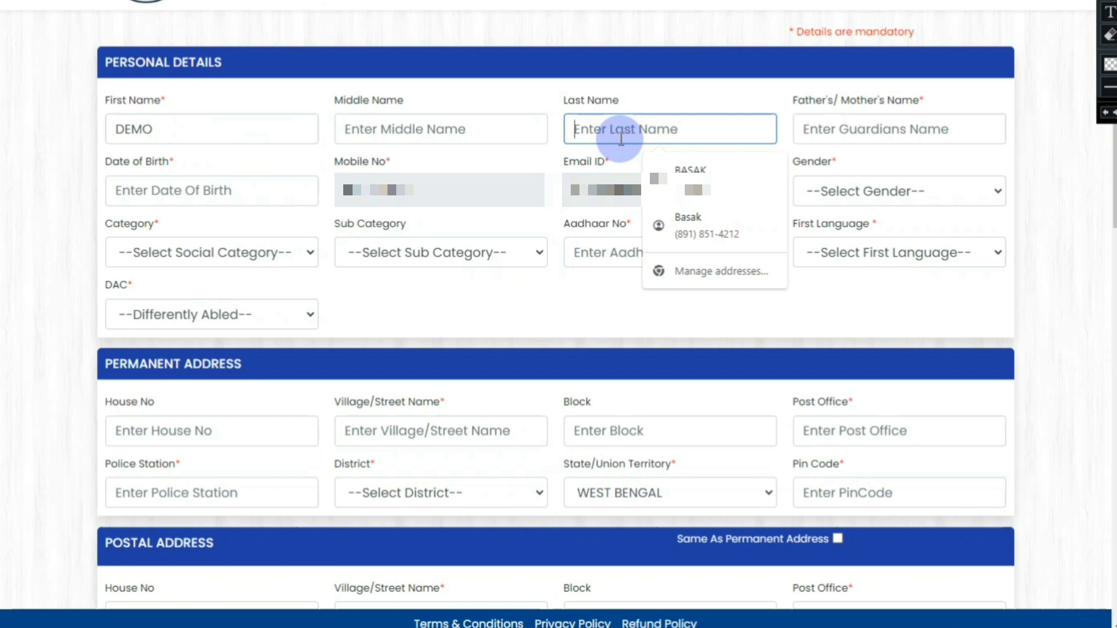
type("DEM")
type("O")
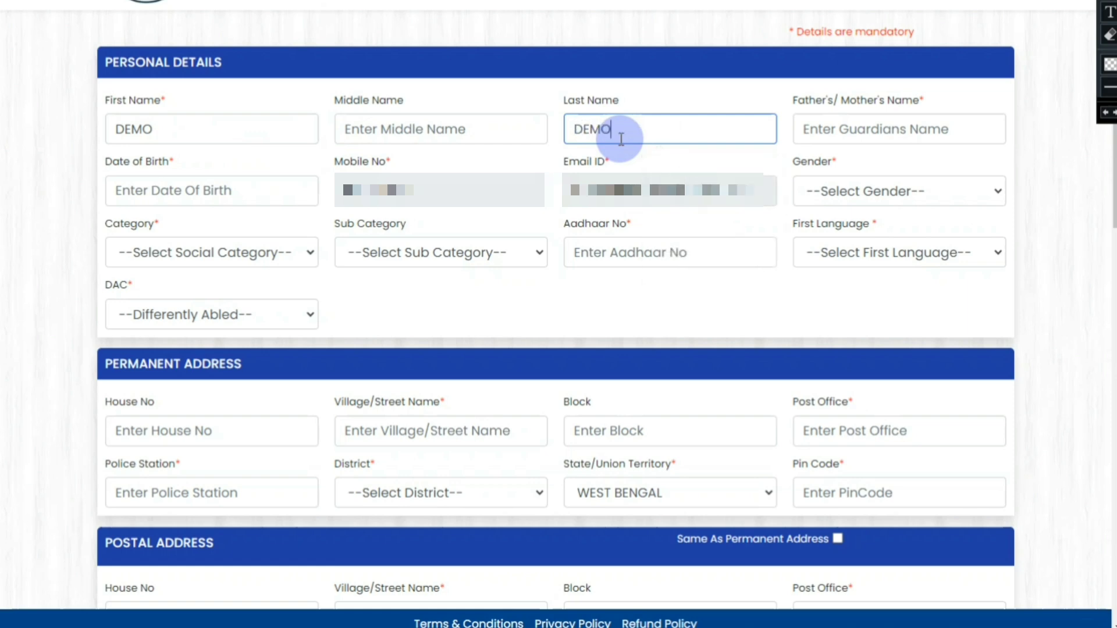
left_click(836, 124)
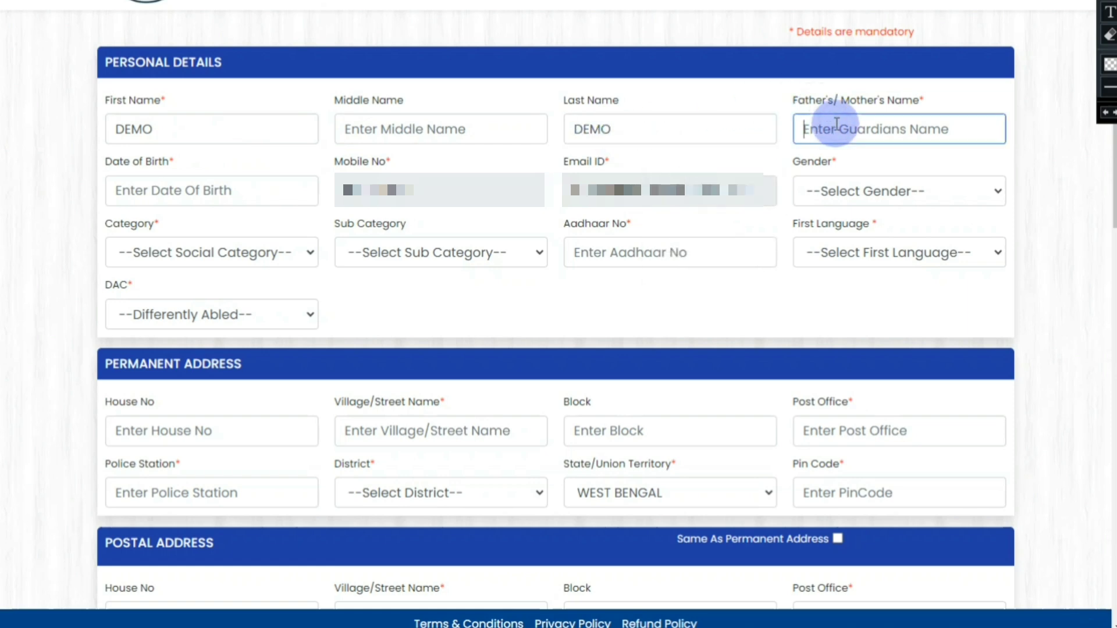
type("DW")
key("BackSpace")
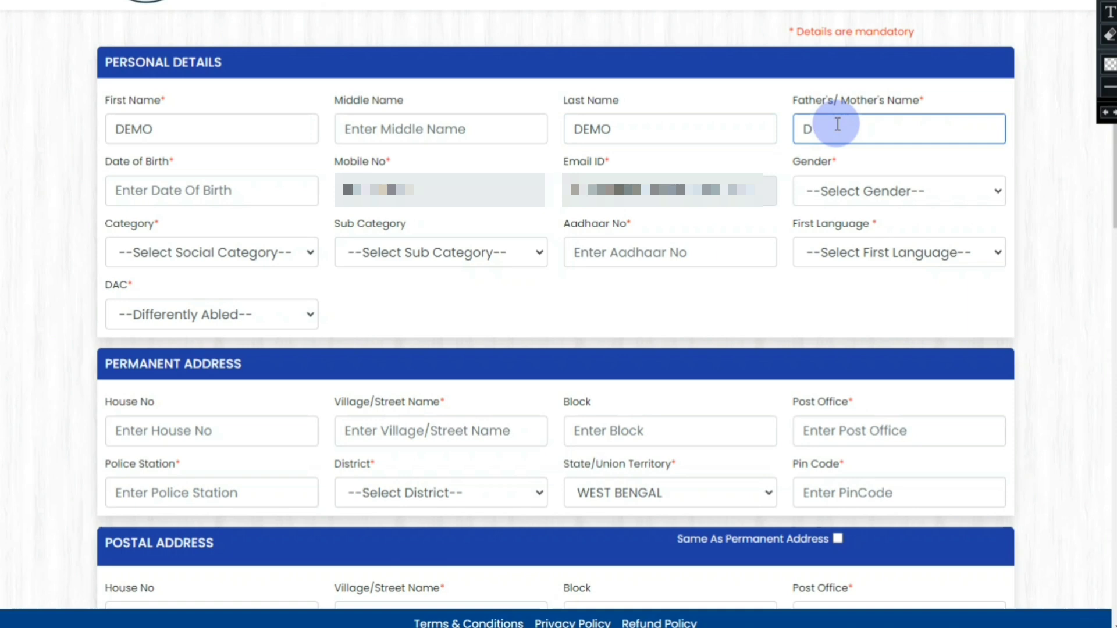
type("EMO")
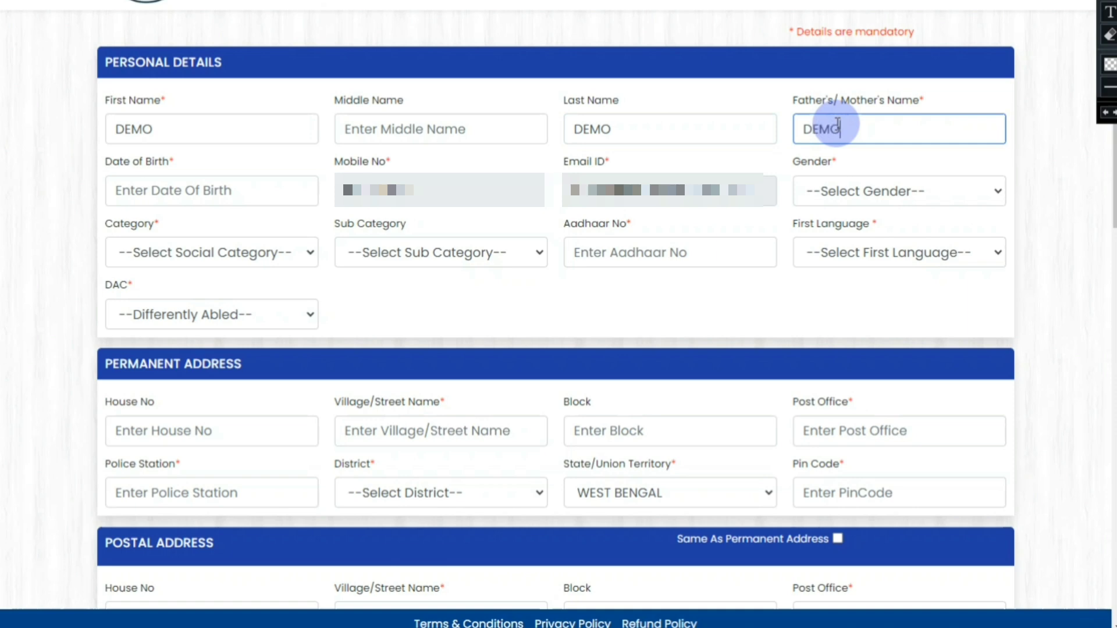
Step: Pick 02-Dec-1993 as the date of birth in the calendar picker
left_click(167, 188)
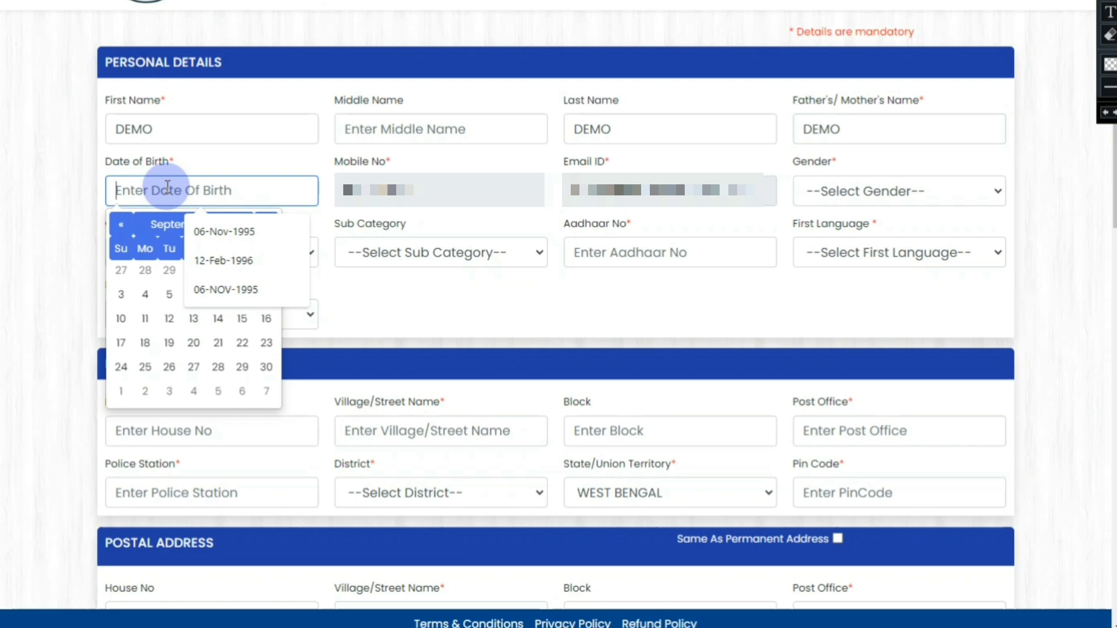
left_click(164, 227)
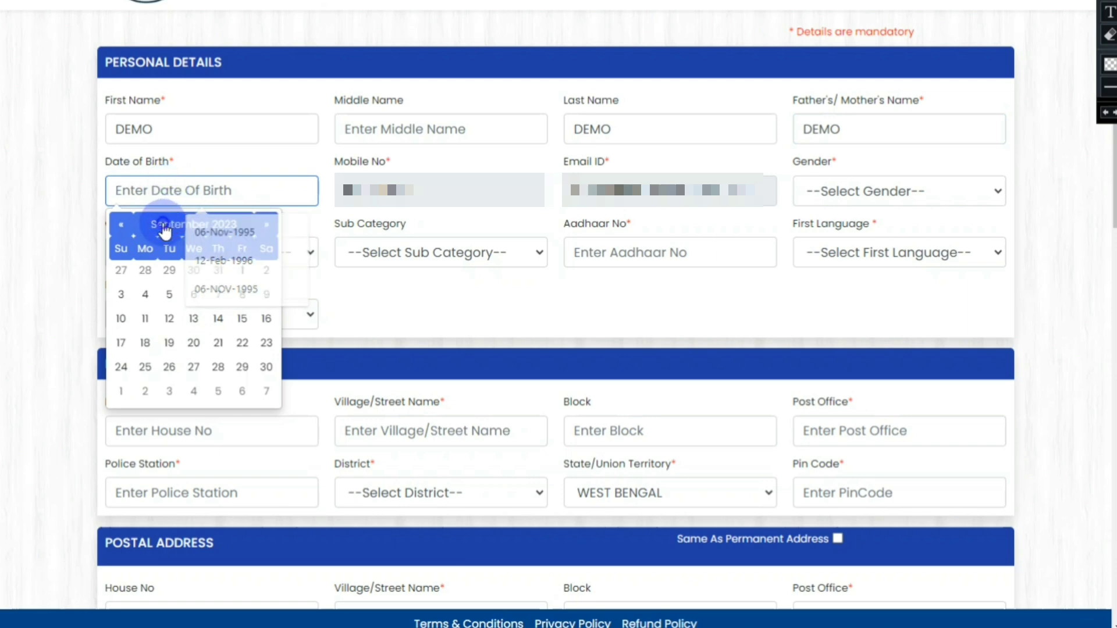
left_click(118, 226)
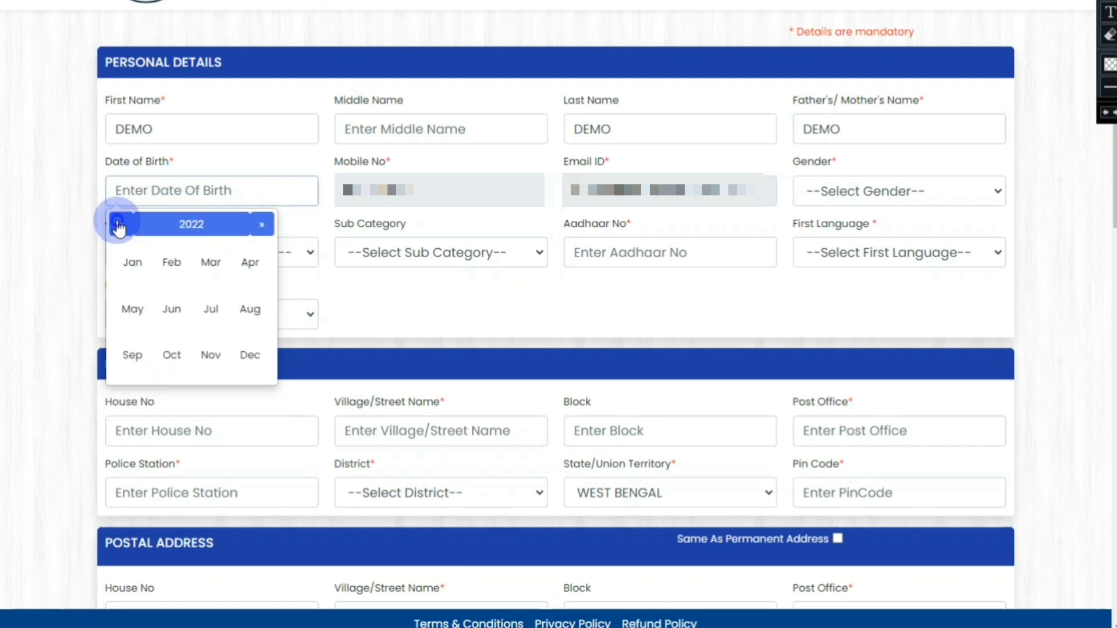
left_click(187, 225)
left_click(122, 229)
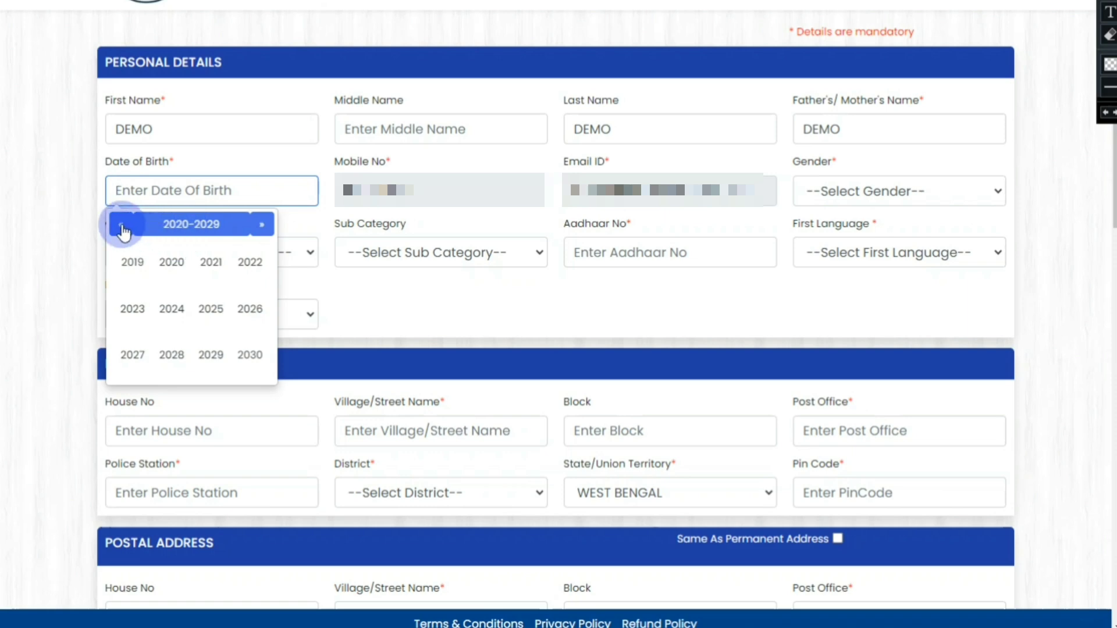
left_click(121, 226)
left_click(121, 225)
left_click(121, 225)
left_click(121, 225)
left_click(202, 227)
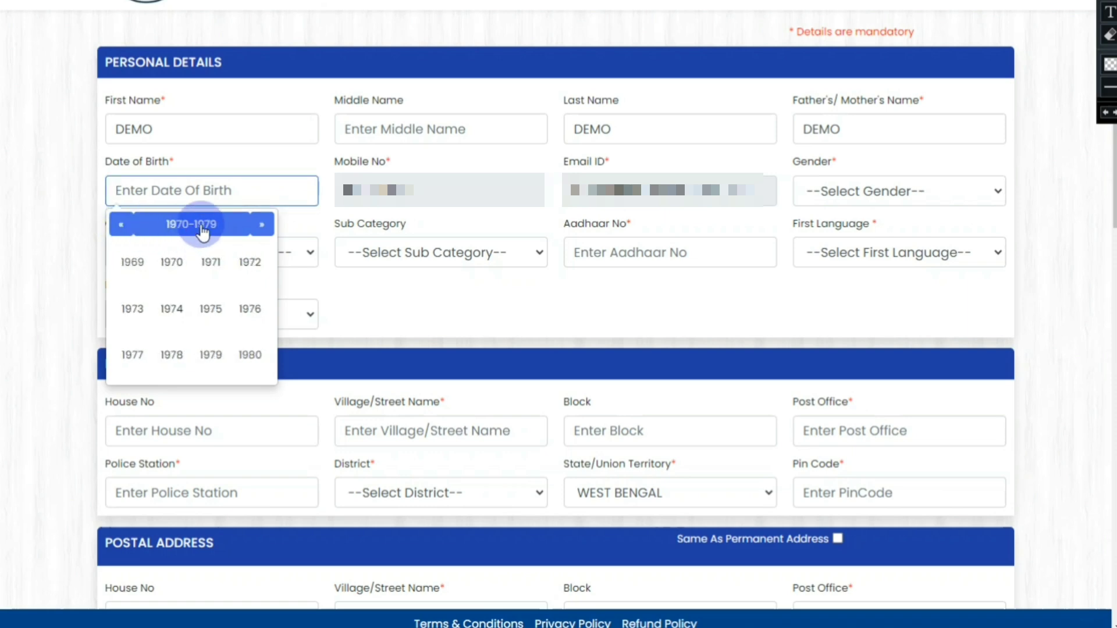
left_click(261, 225)
left_click(261, 225)
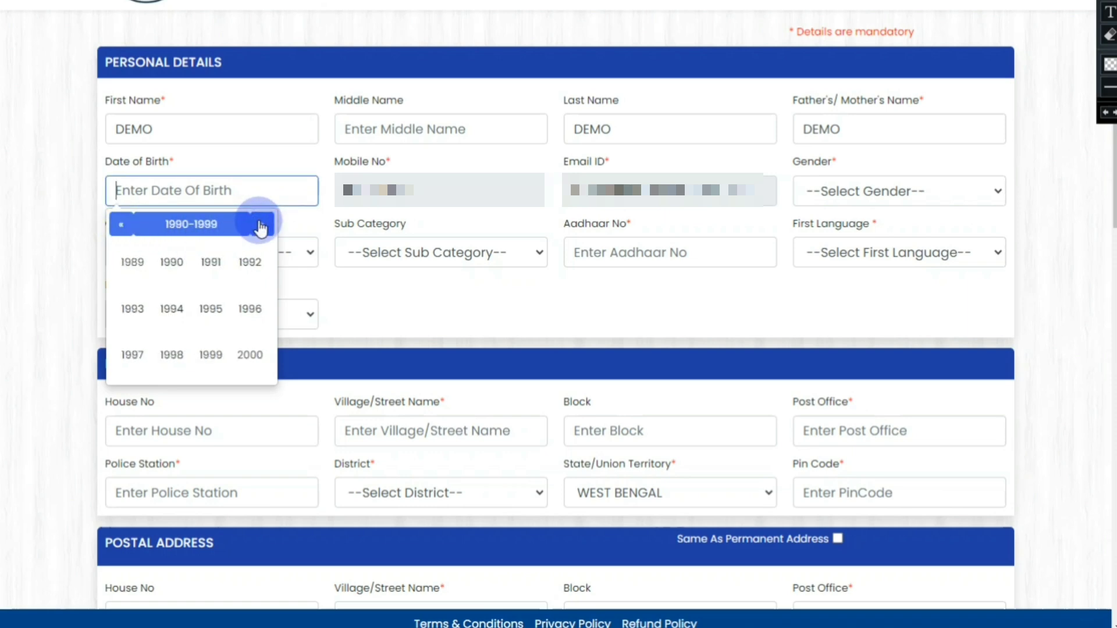
left_click(134, 308)
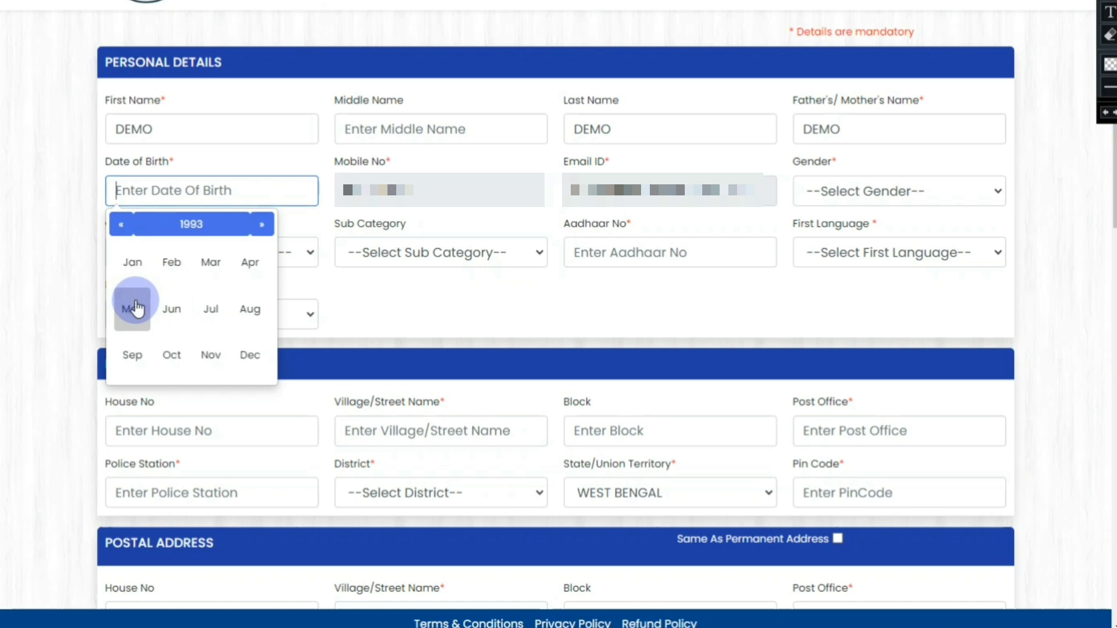
left_click(254, 355)
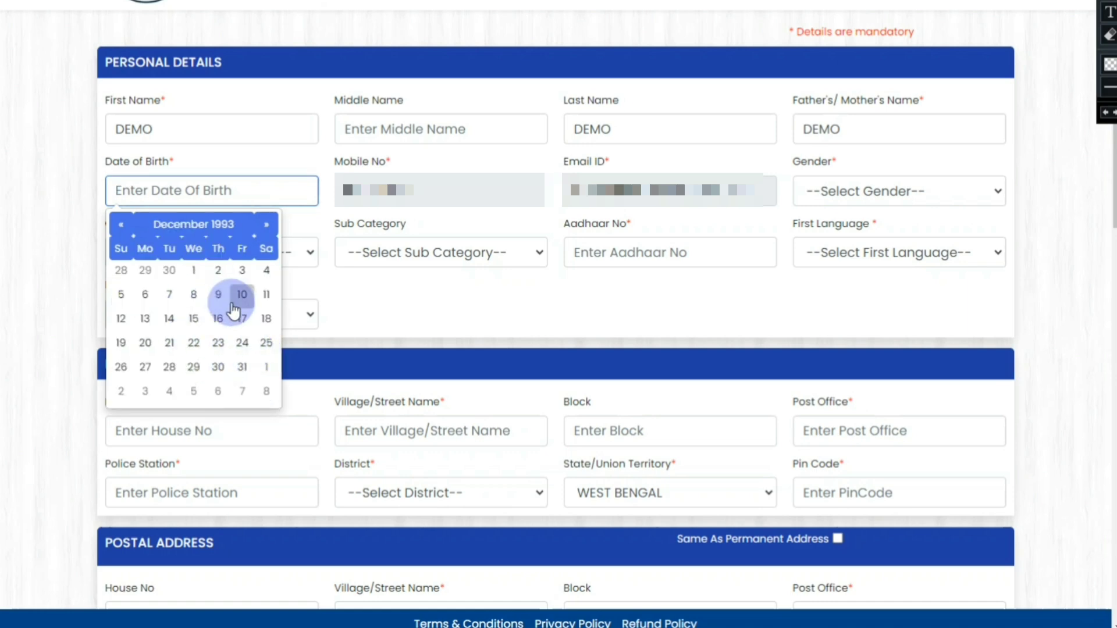
left_click(219, 271)
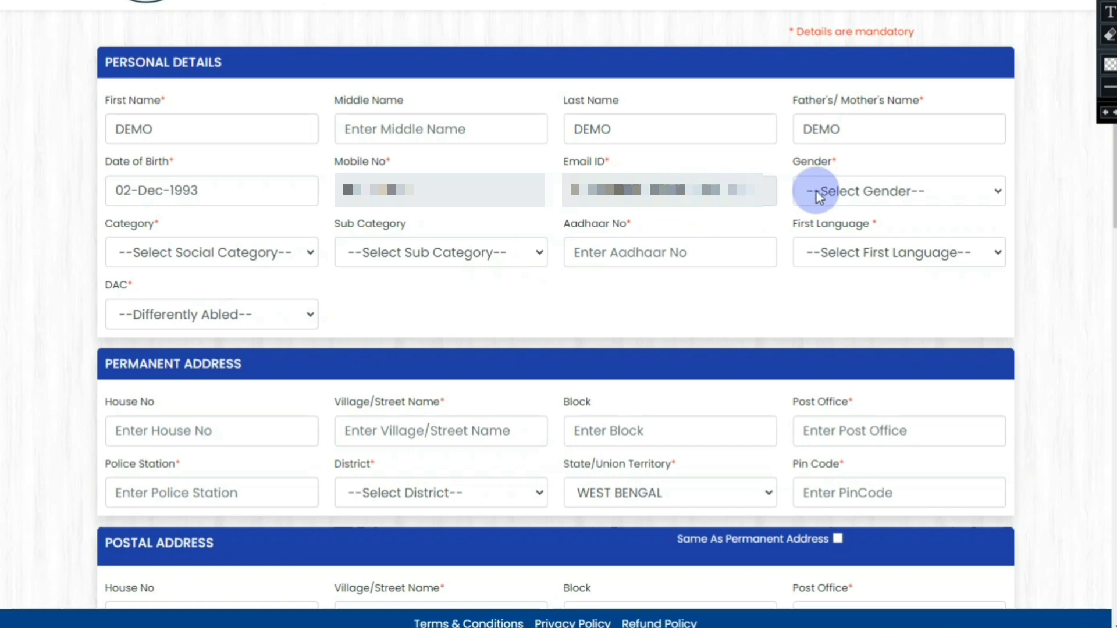
Step: Set gender to MALE and category to GENERAL, leaving sub category unselected
left_click(884, 188)
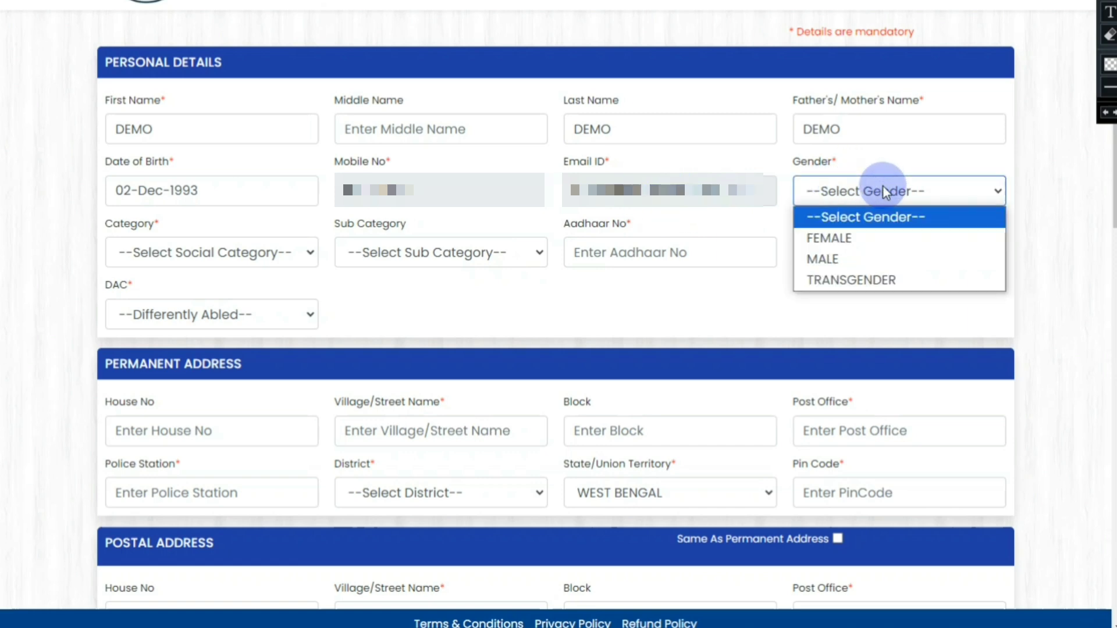
left_click(847, 260)
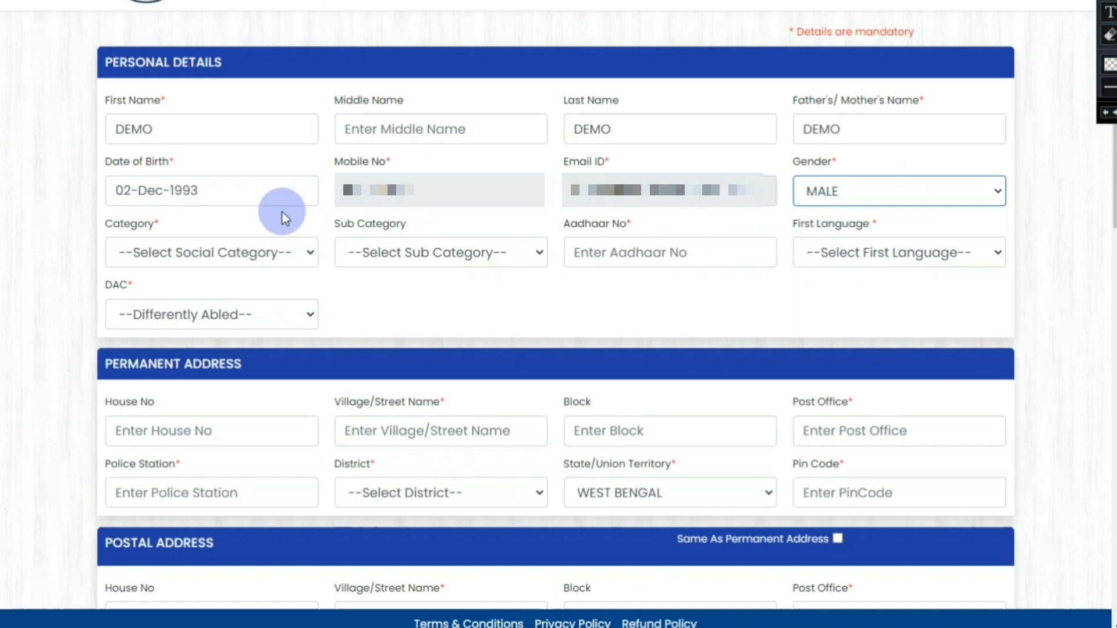
left_click(224, 251)
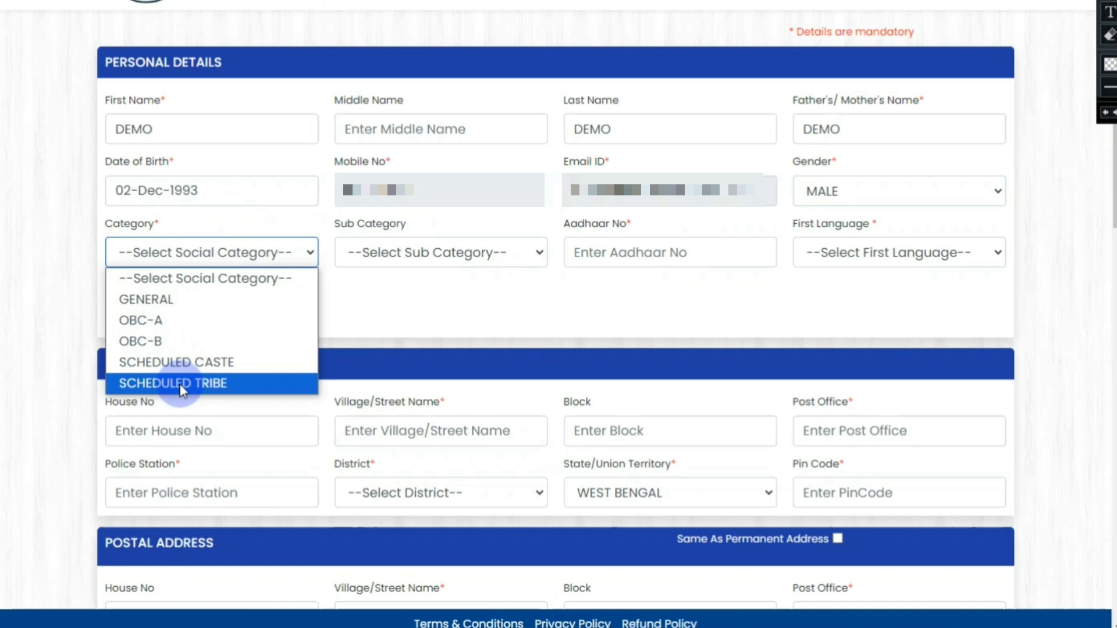
left_click(199, 300)
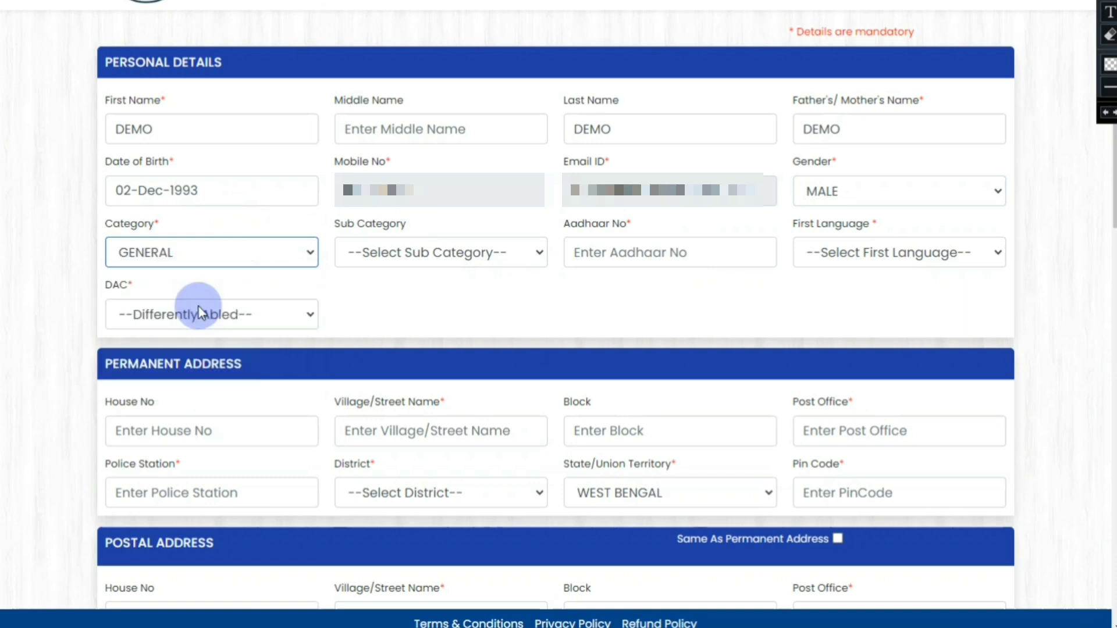
left_click(399, 253)
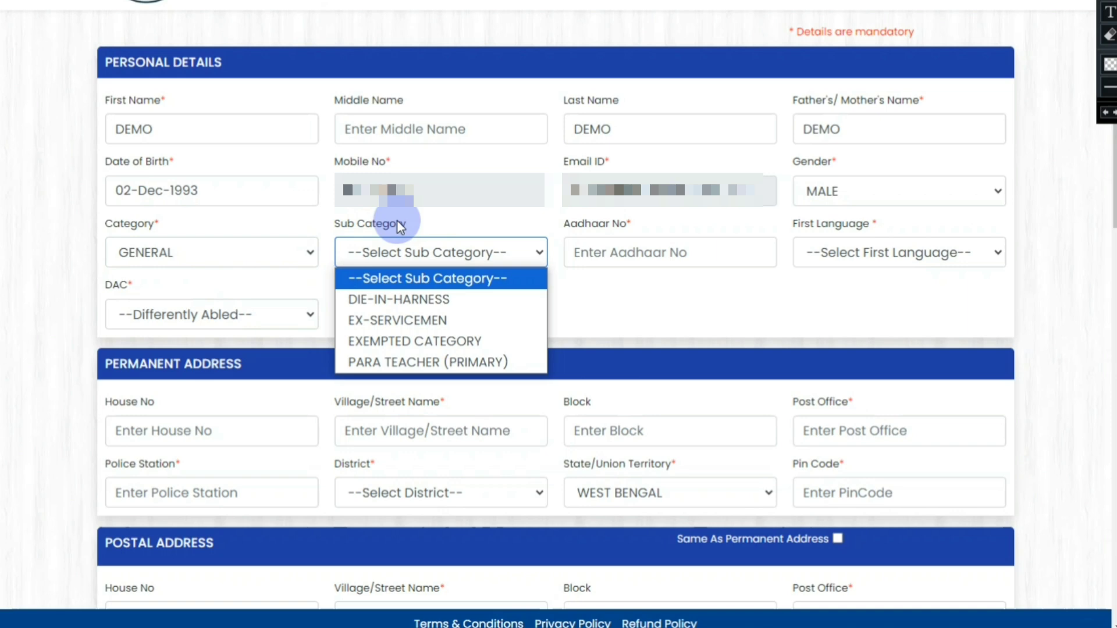
left_click(631, 270)
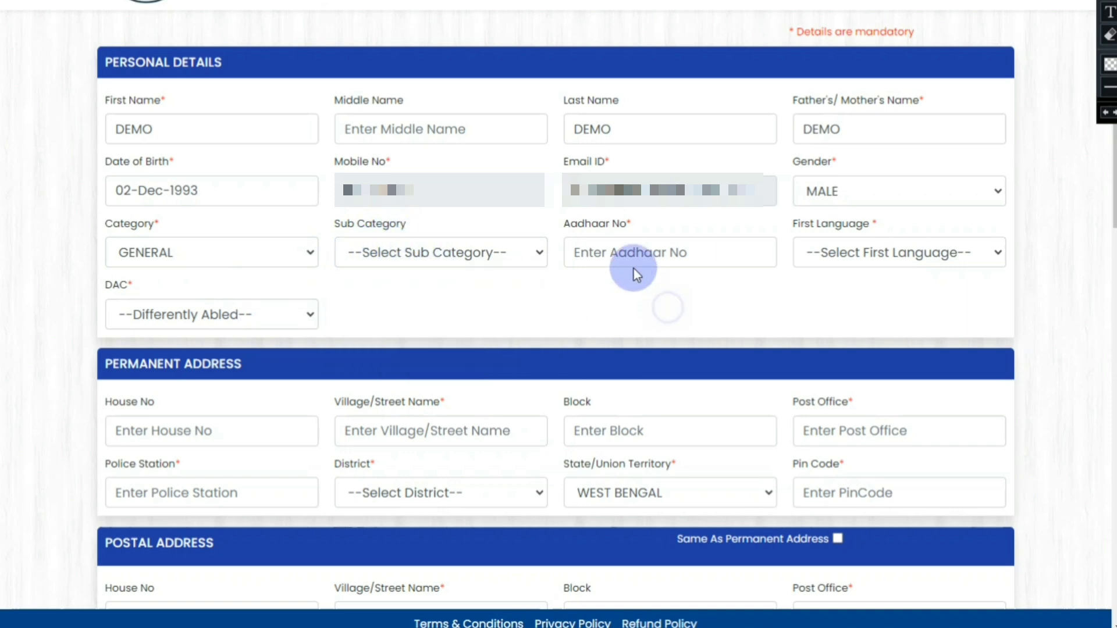
Step: Enter the Aadhaar number, set first language BENGALI and differently abled NO
left_click(632, 250)
type("123")
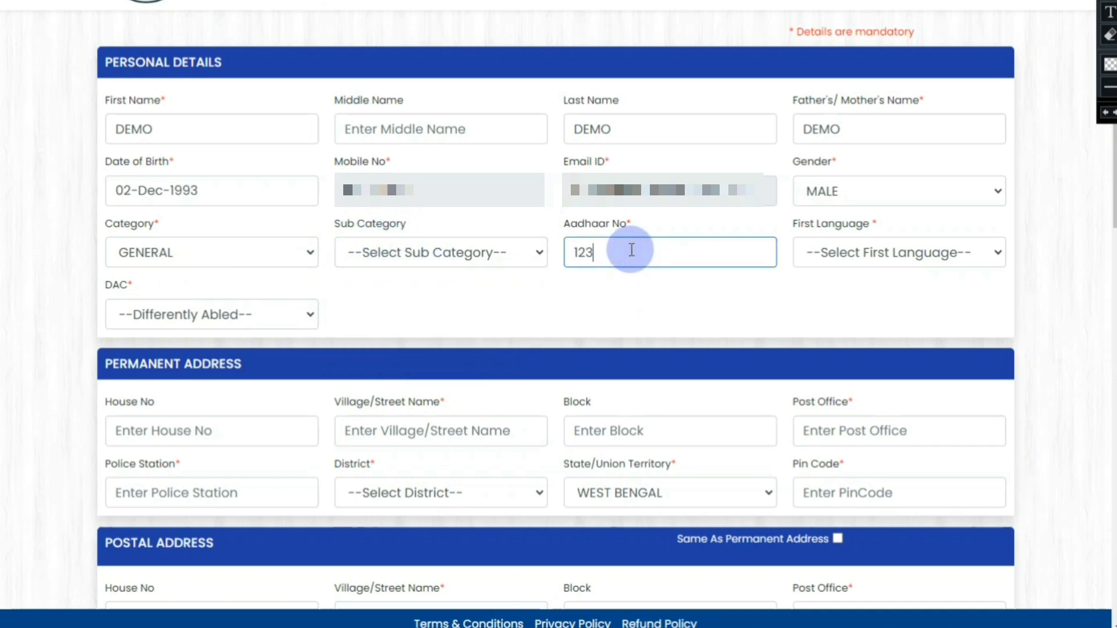
type("45678910")
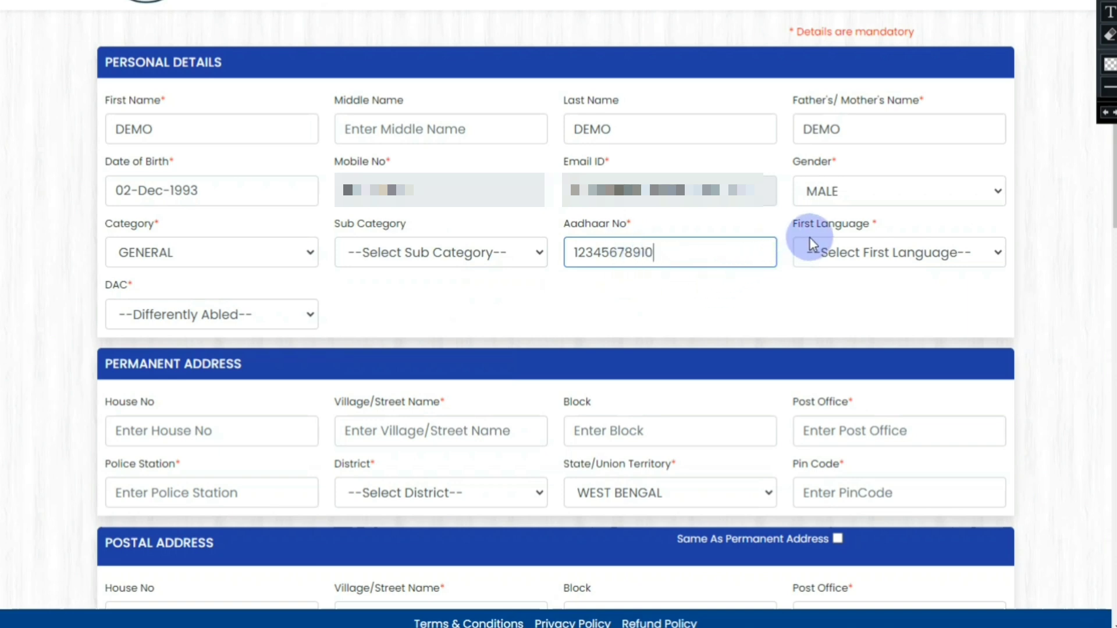
left_click(828, 264)
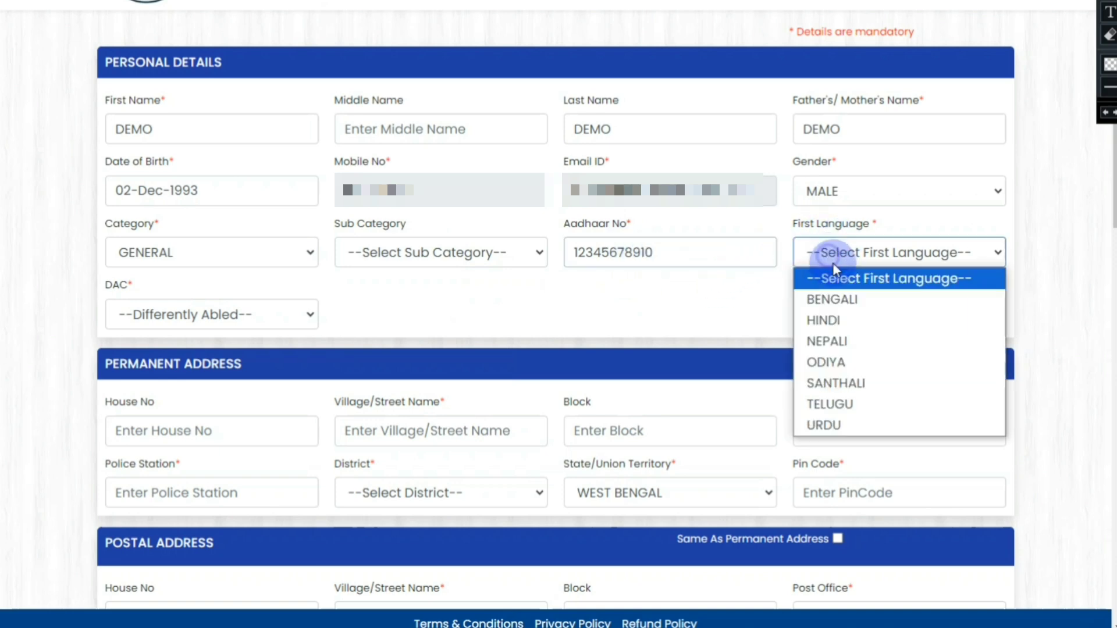
left_click(848, 297)
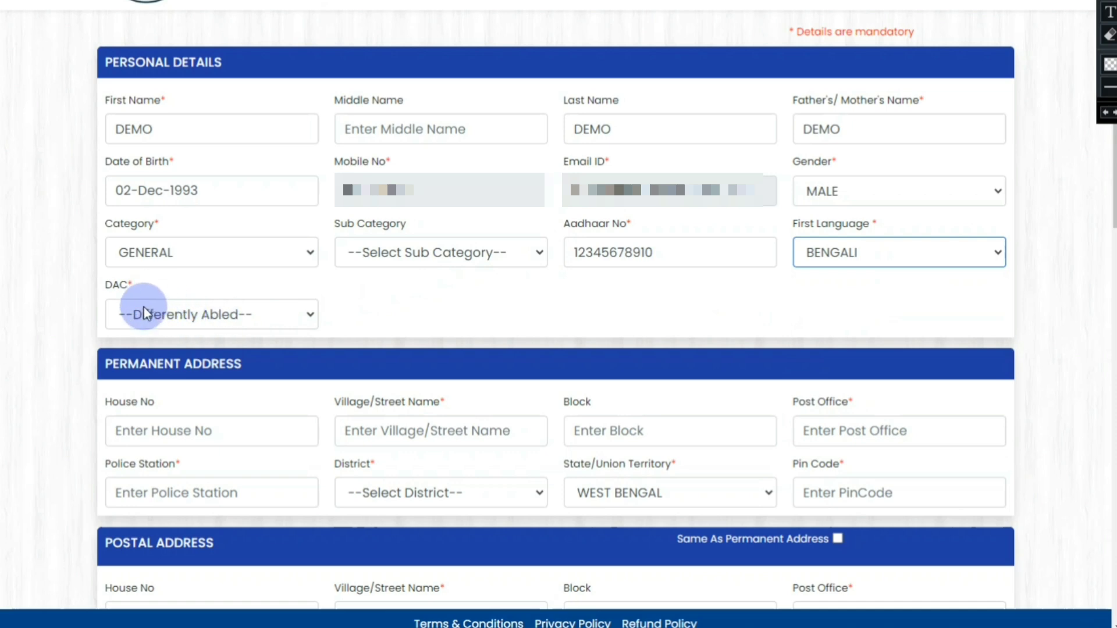
left_click(174, 314)
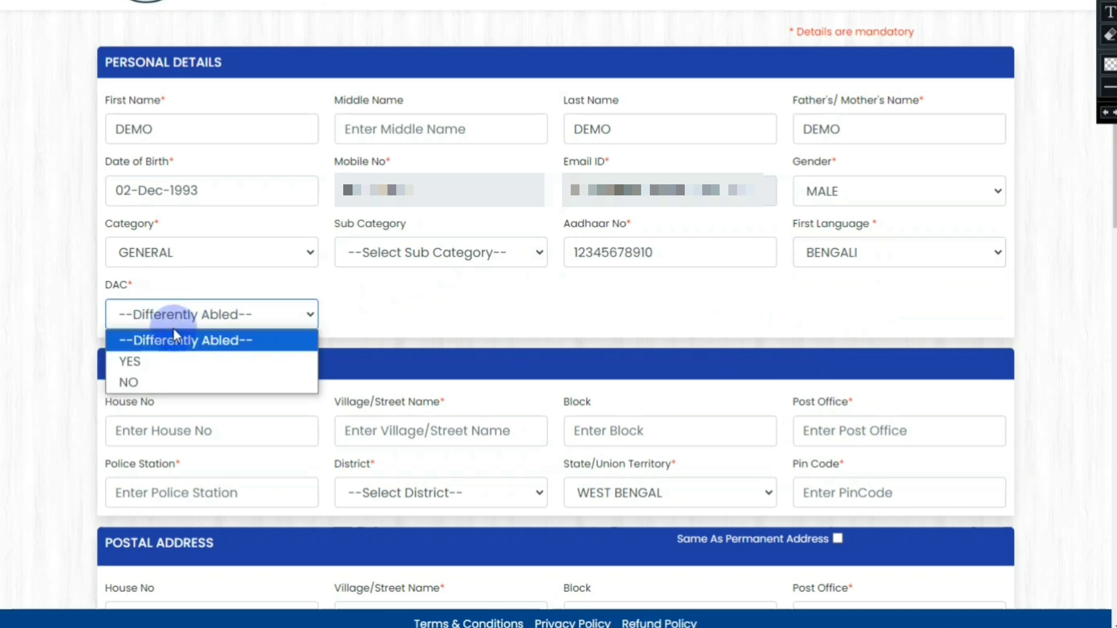
left_click(173, 382)
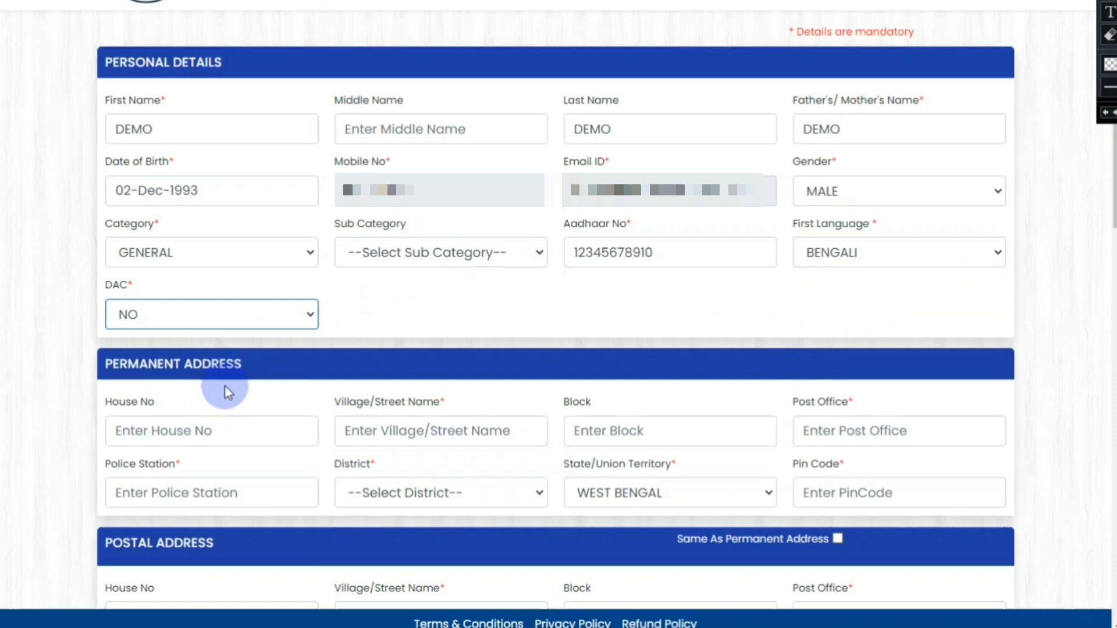
Step: Autofill the permanent address from a saved entry and choose NADIA as the district
scroll(344, 302, "down", 4)
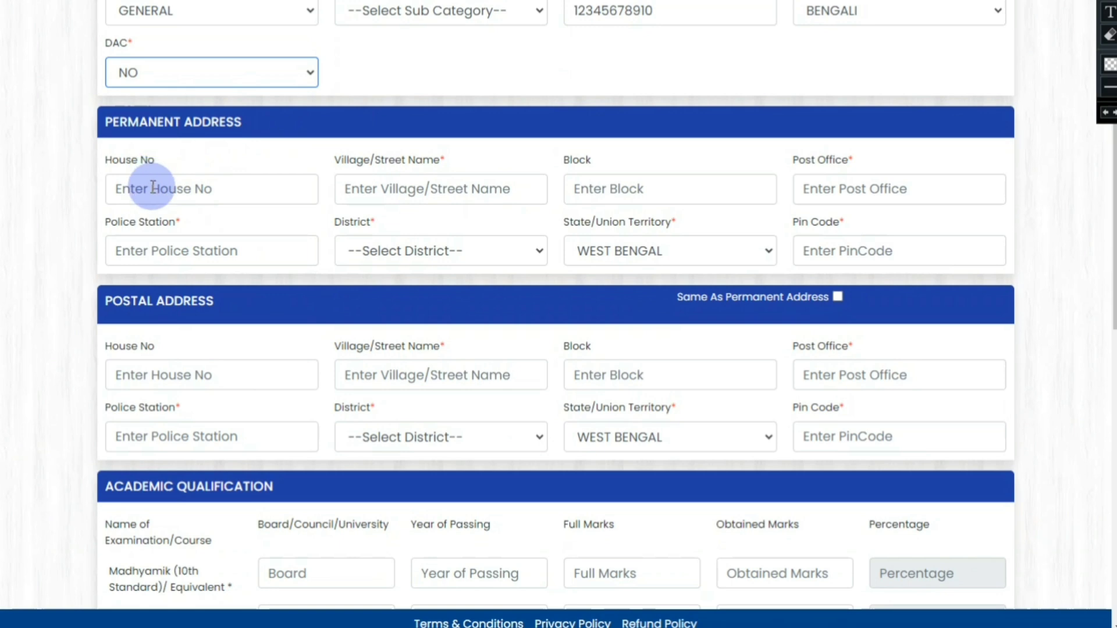
left_click(366, 178)
left_click(498, 223)
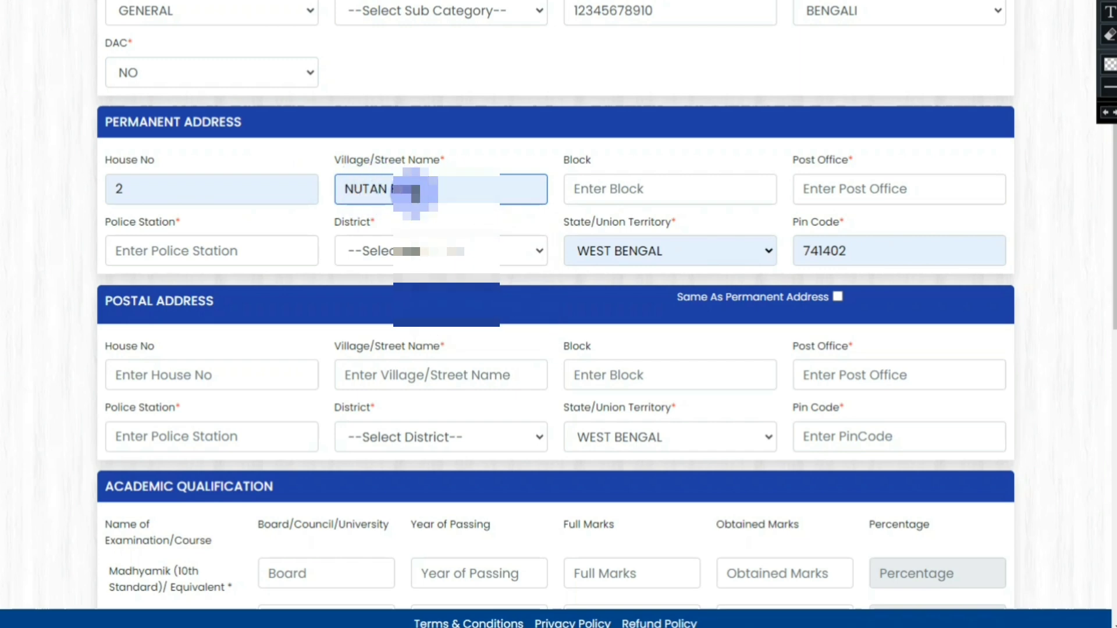
left_click(615, 190)
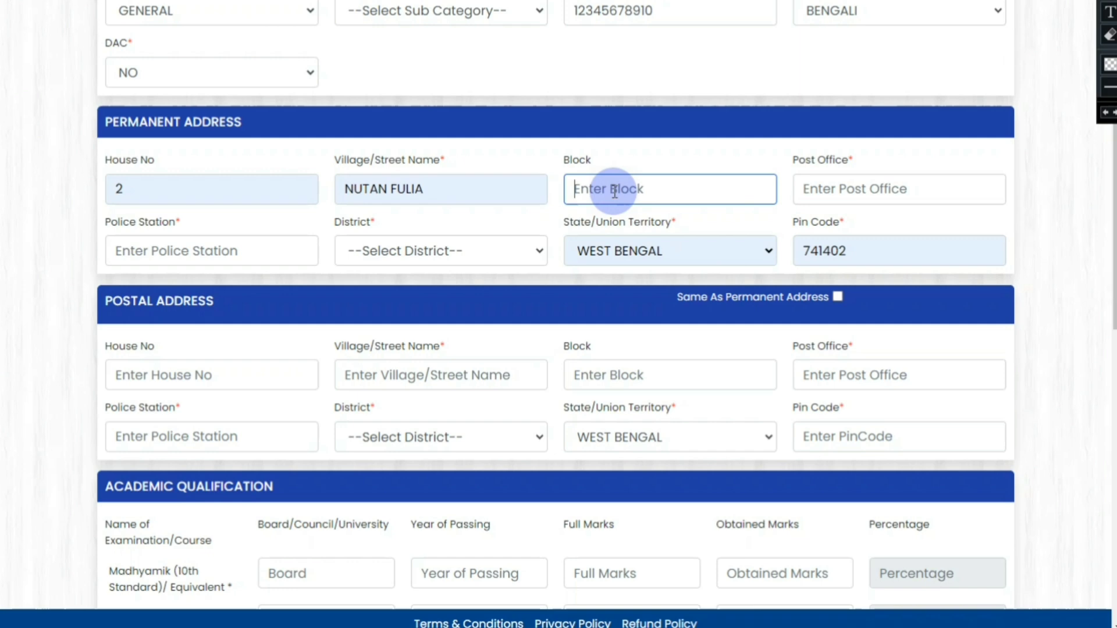
left_click(841, 185)
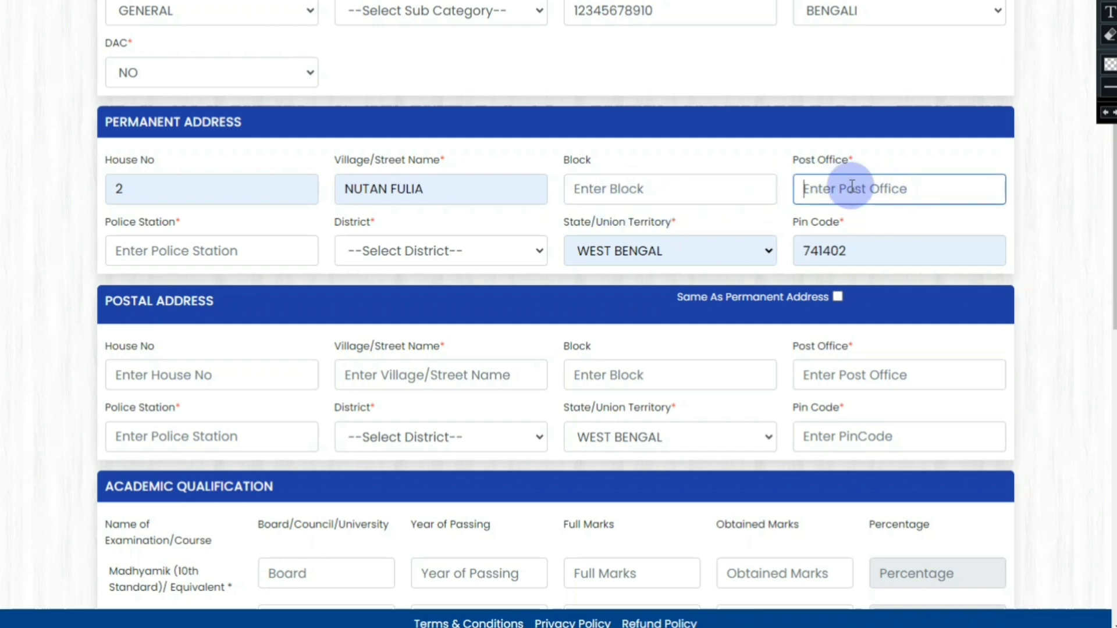
left_click(215, 251)
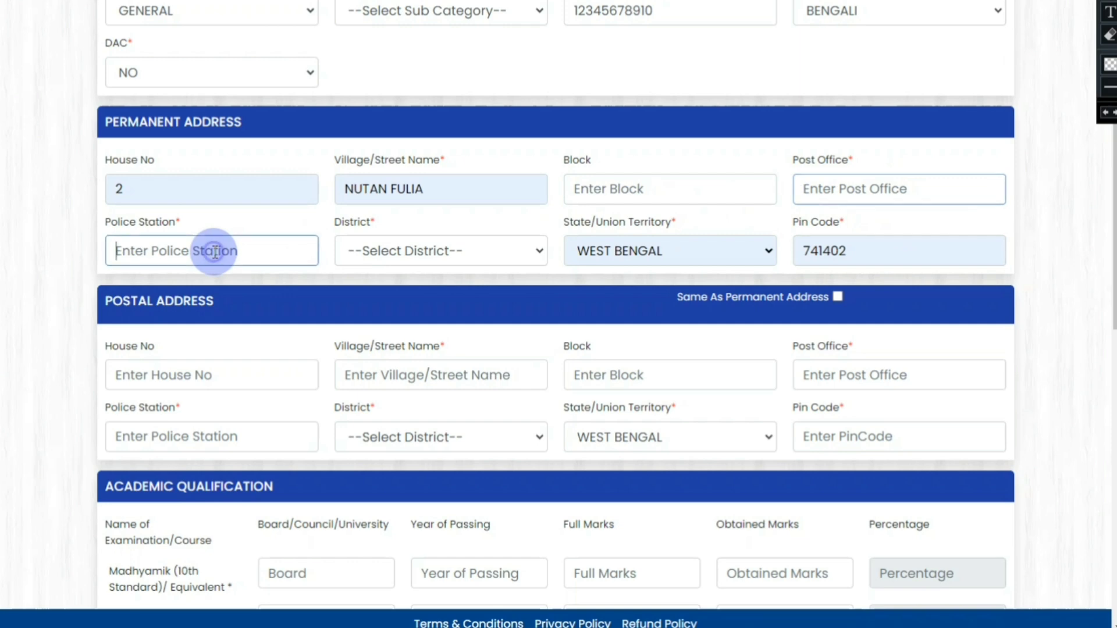
left_click(401, 247)
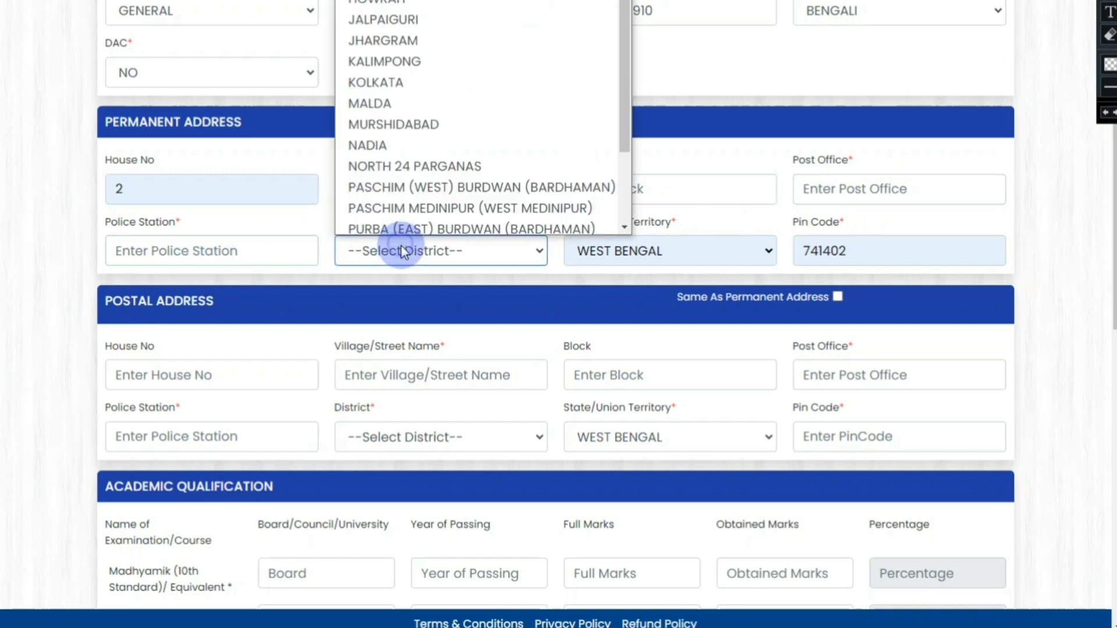
left_click(431, 139)
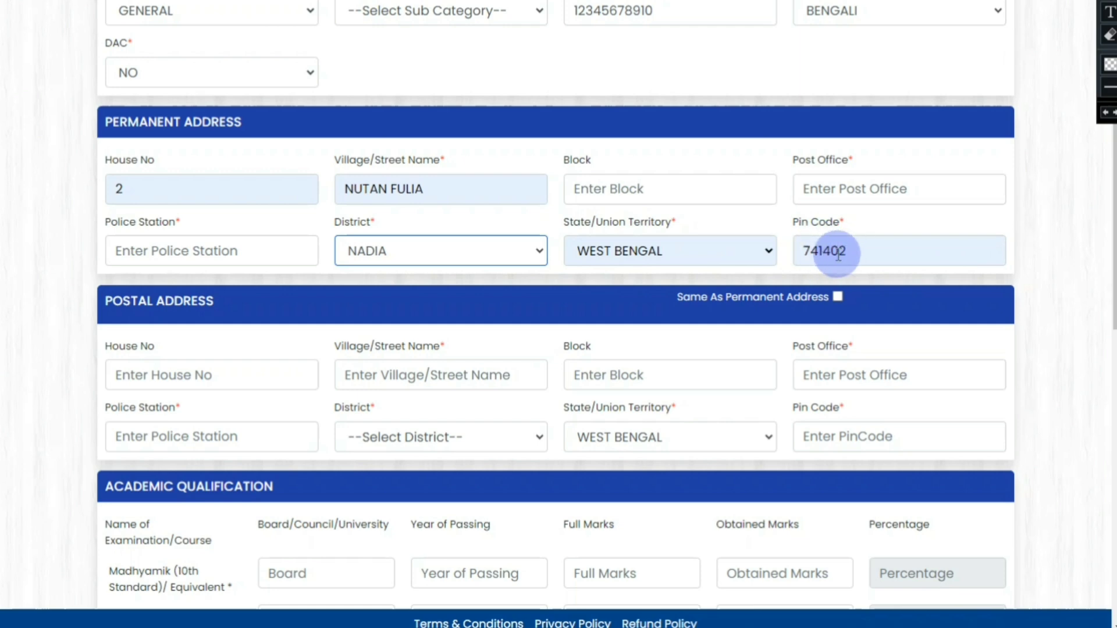
scroll(838, 254, "down", 3)
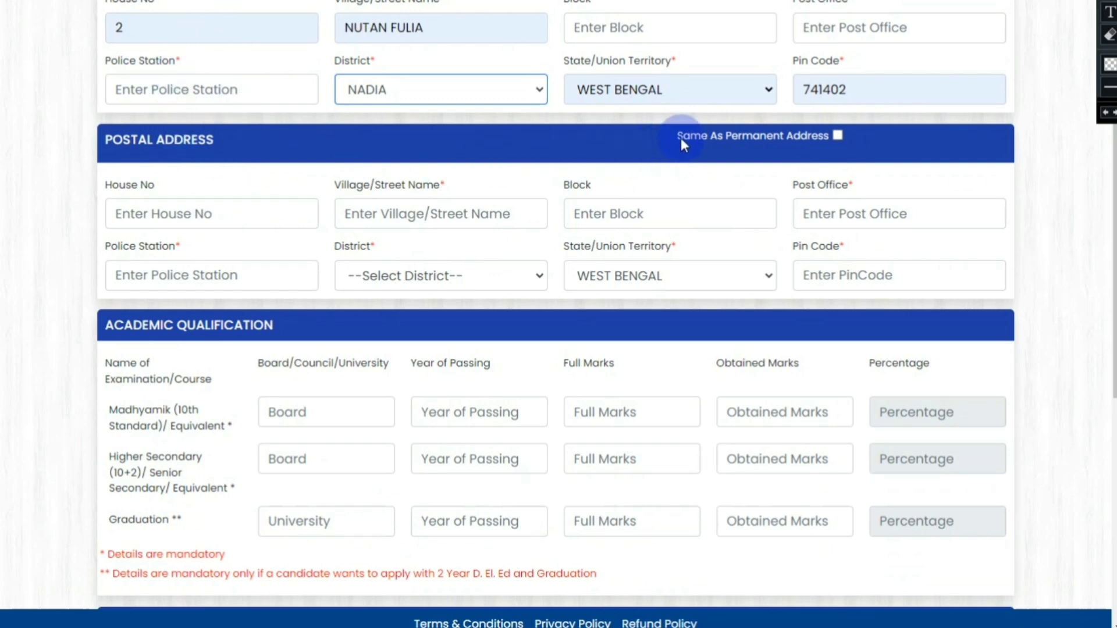
Step: Tick 'Same As Permanent Address' so the postal address copies the permanent one
left_click(838, 135)
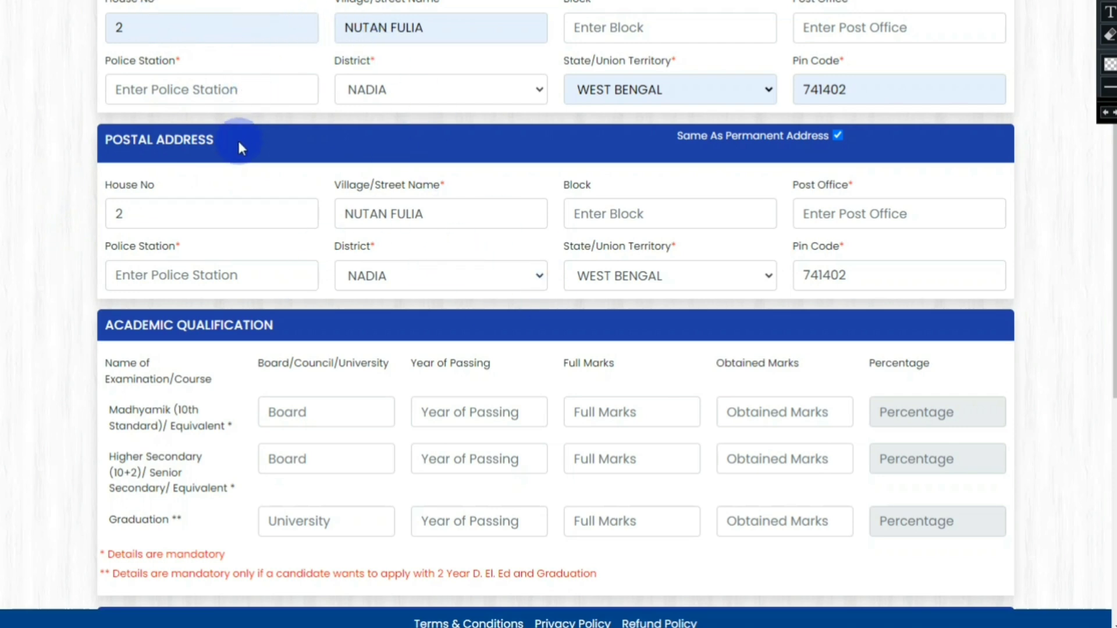
left_click(837, 135)
left_click(838, 135)
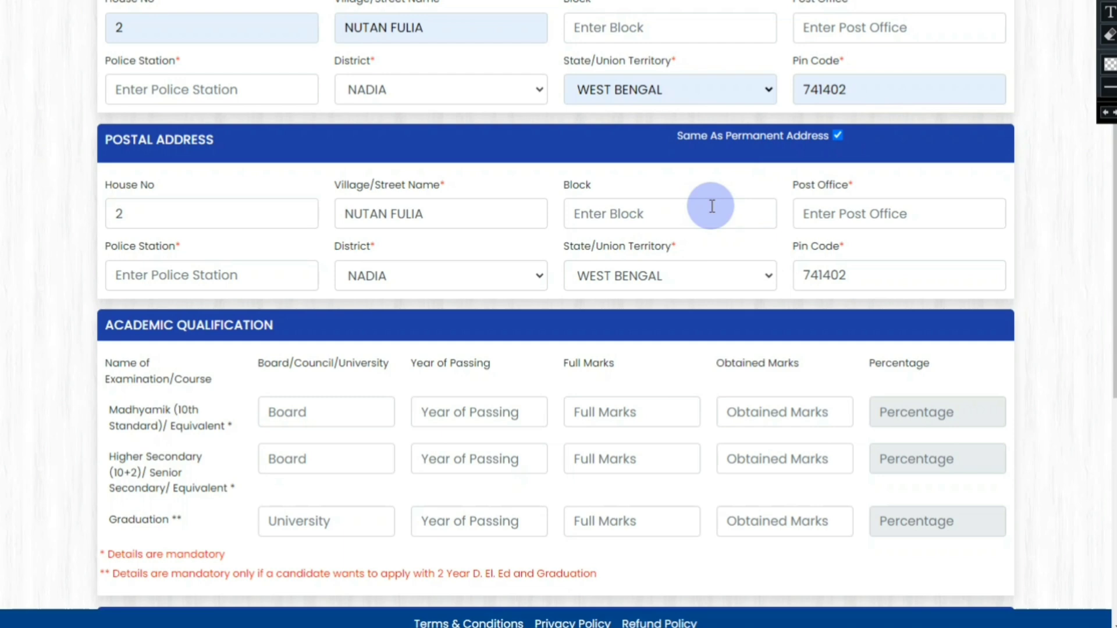
scroll(711, 206, "down", 1)
scroll(712, 206, "up", 1)
scroll(711, 206, "down", 4)
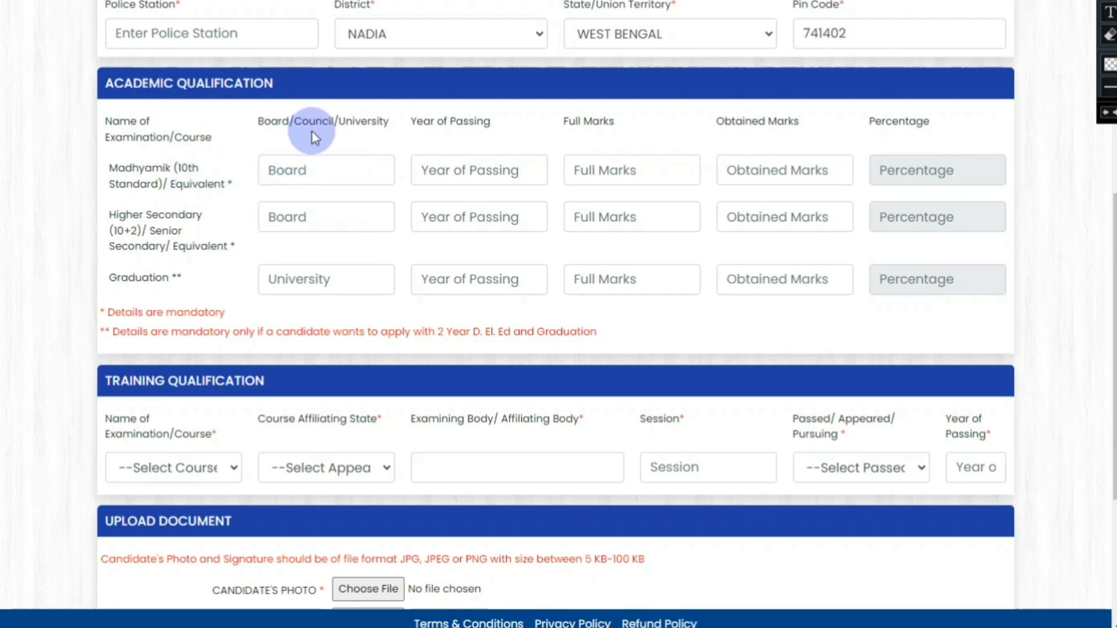
Step: Fill Madhyamik with year 2007, full marks 900, obtained 600, giving 66.67%
left_click(303, 168)
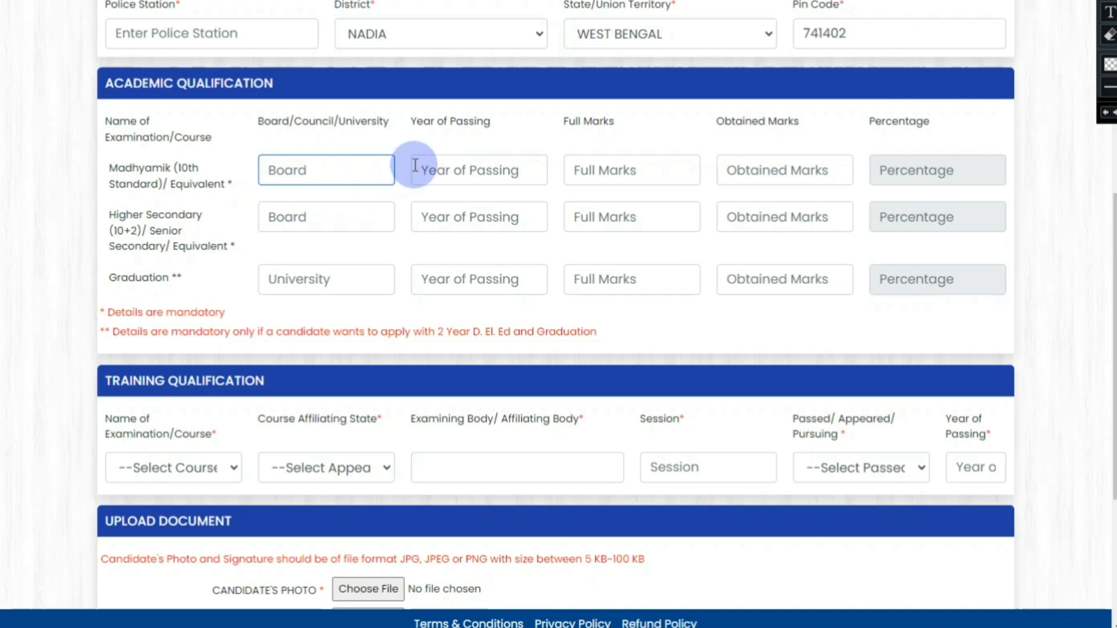
left_click(435, 166)
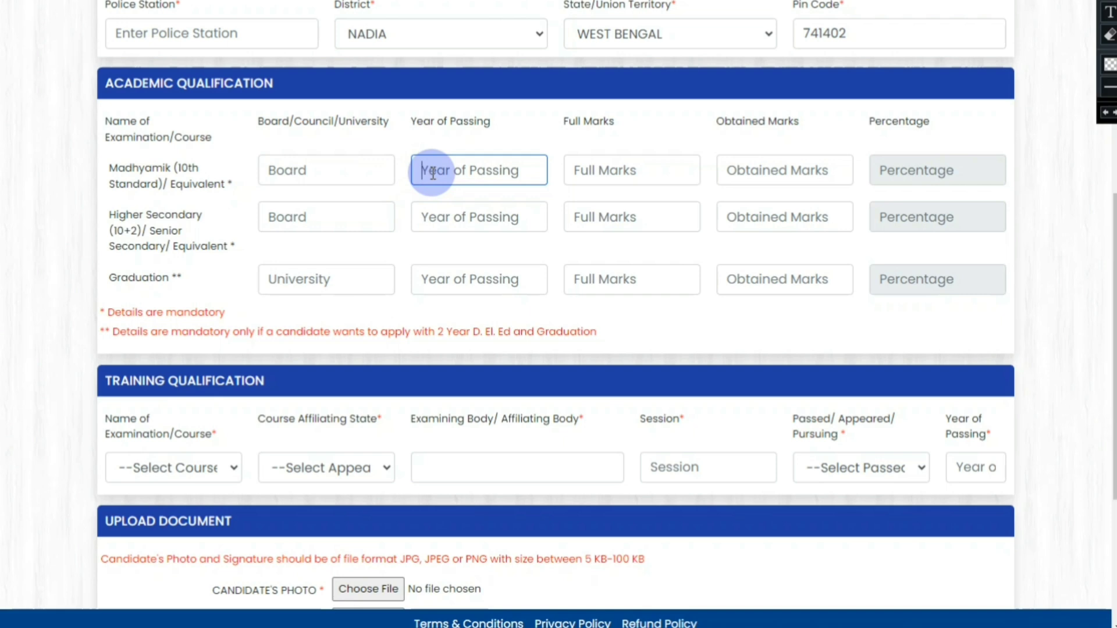
type("2007")
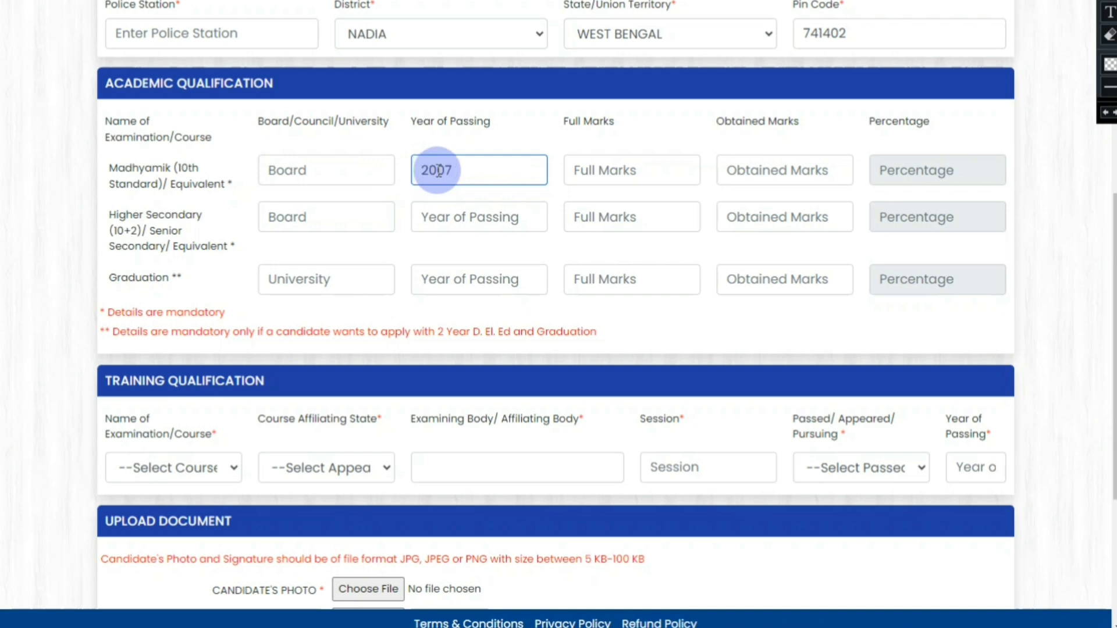
left_click(602, 161)
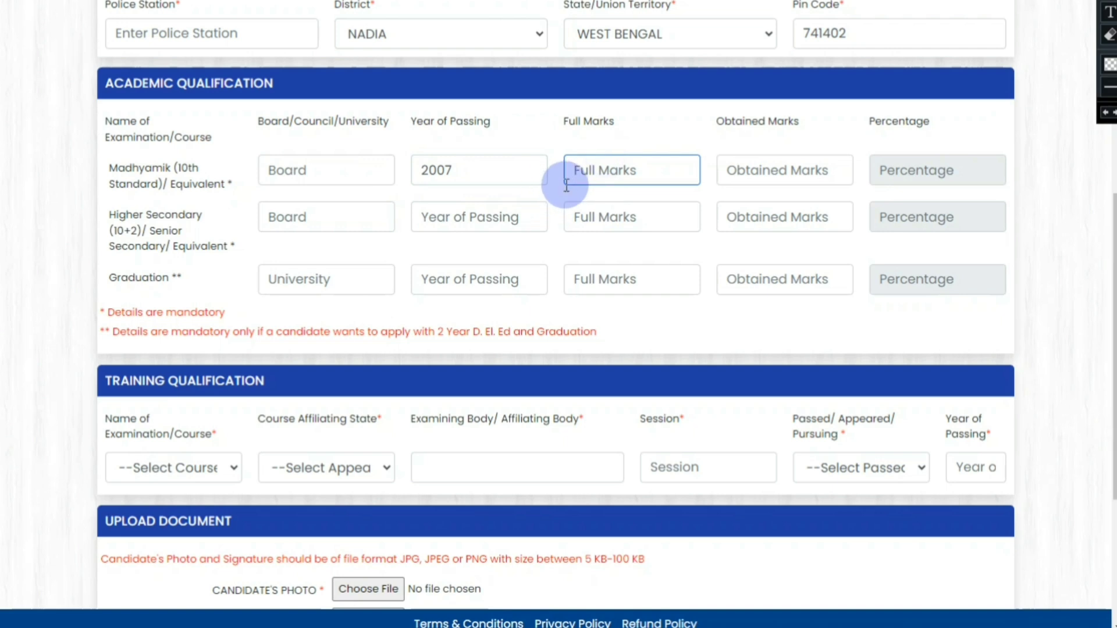
type("900")
left_click(768, 167)
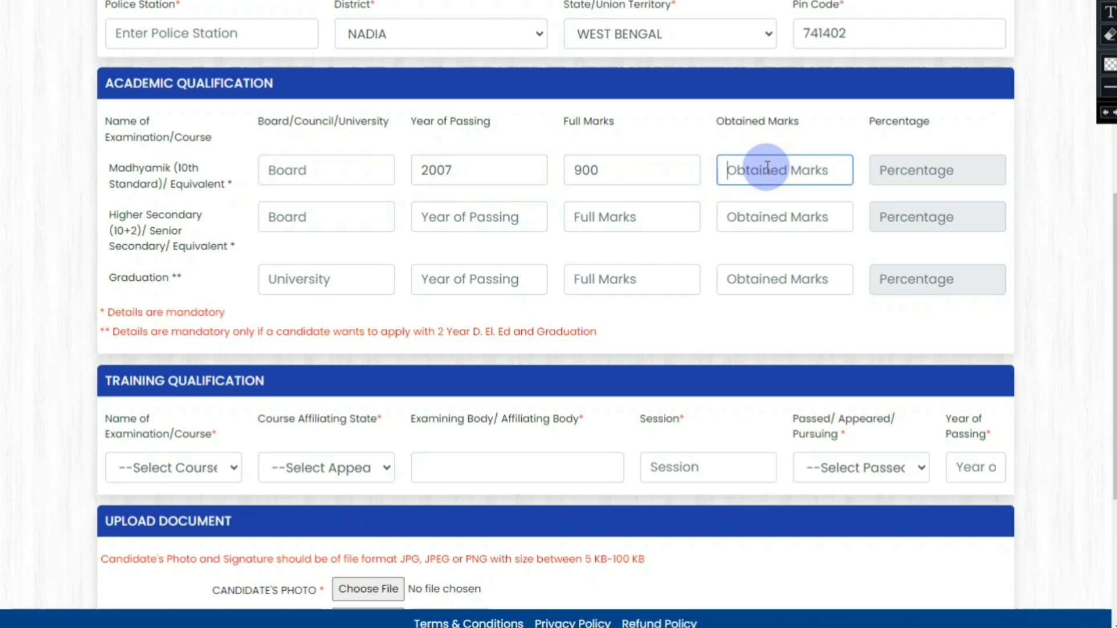
type("600")
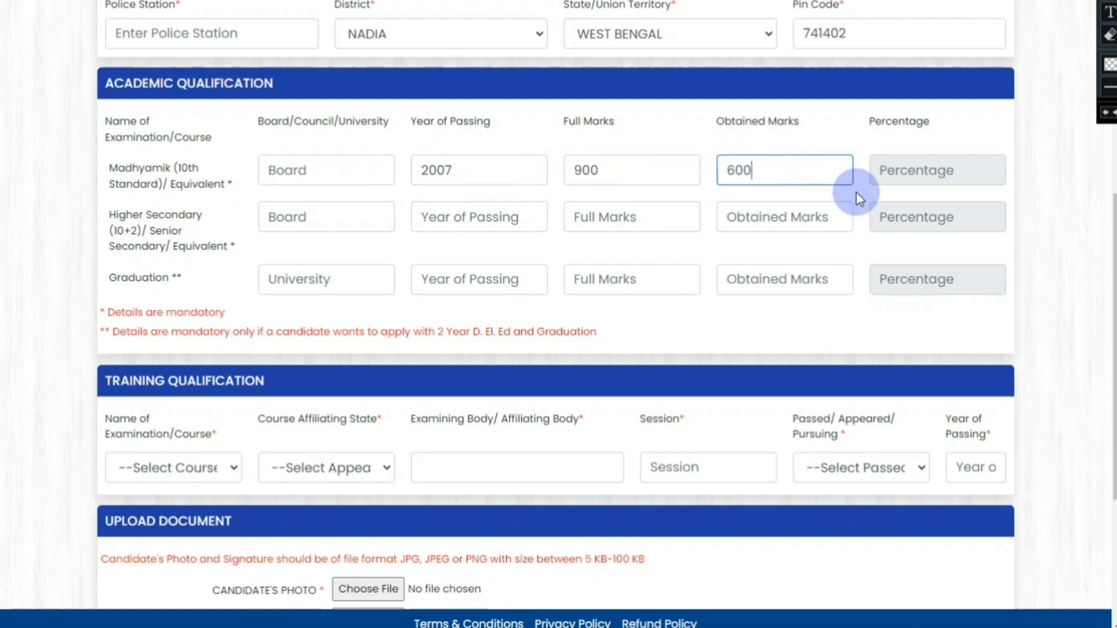
left_click(862, 194)
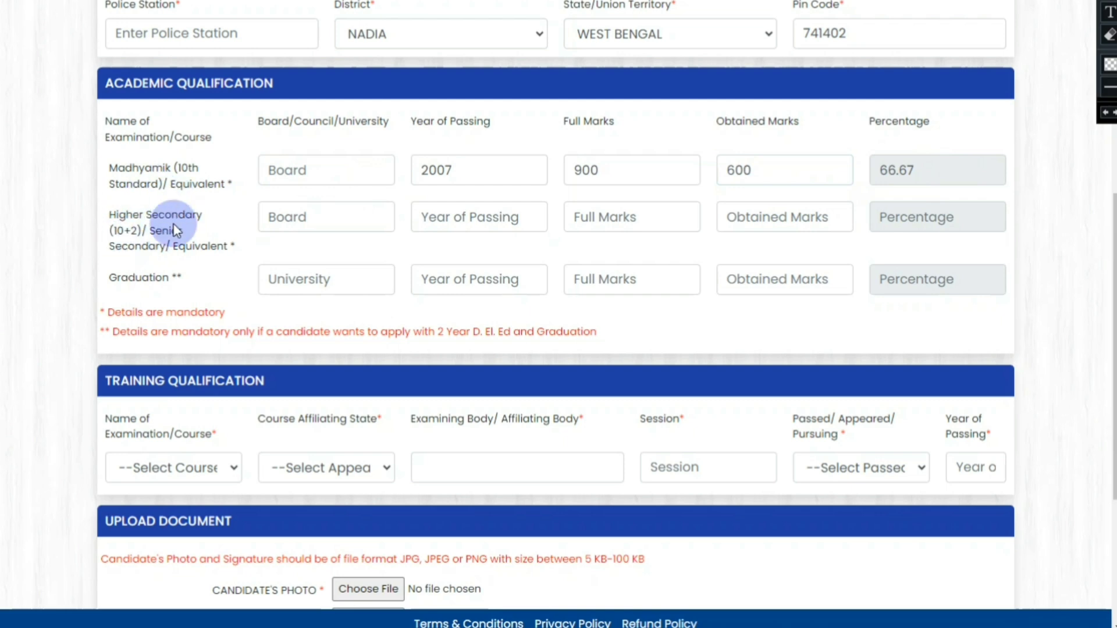
Step: Fill Higher Secondary with year 2009, full marks 700, obtained 600, giving 85.71%
left_click(308, 214)
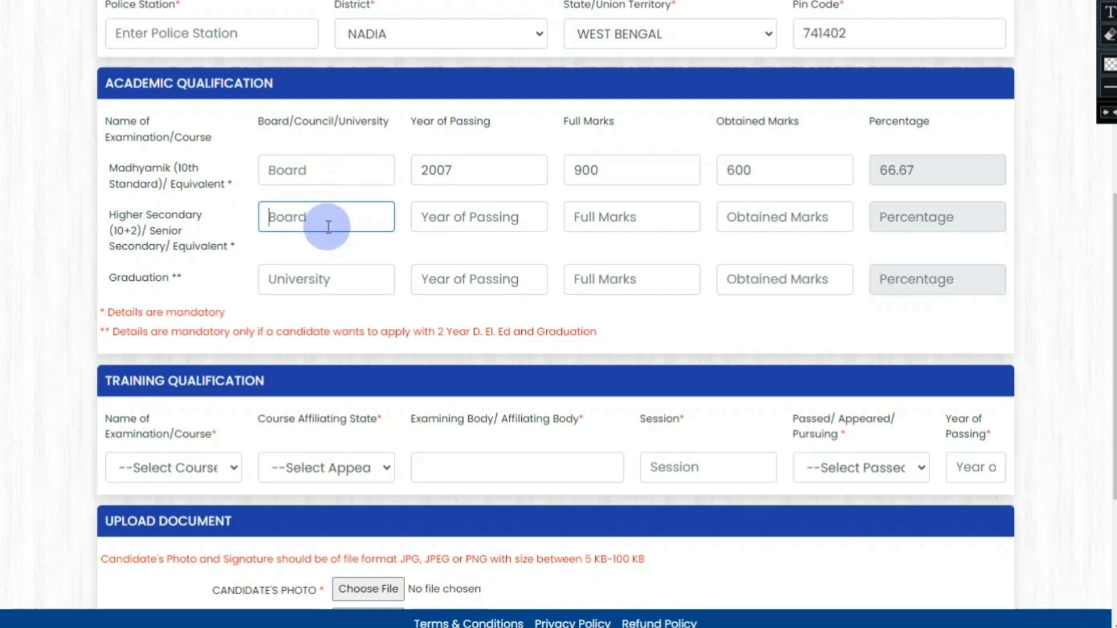
left_click(489, 223)
type("2")
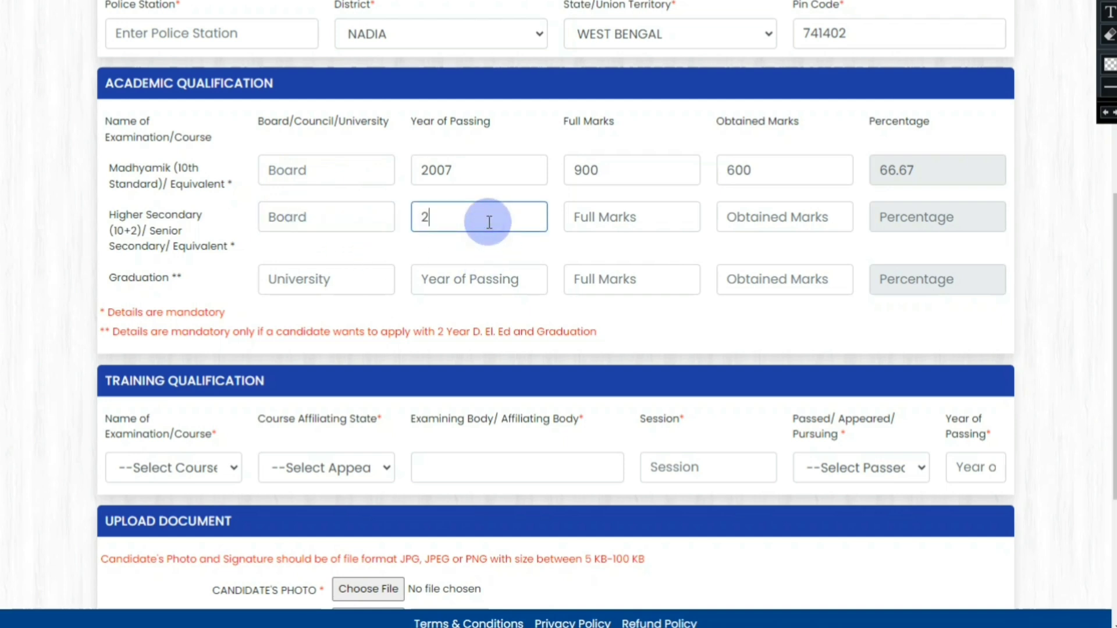
type("009")
left_click(609, 219)
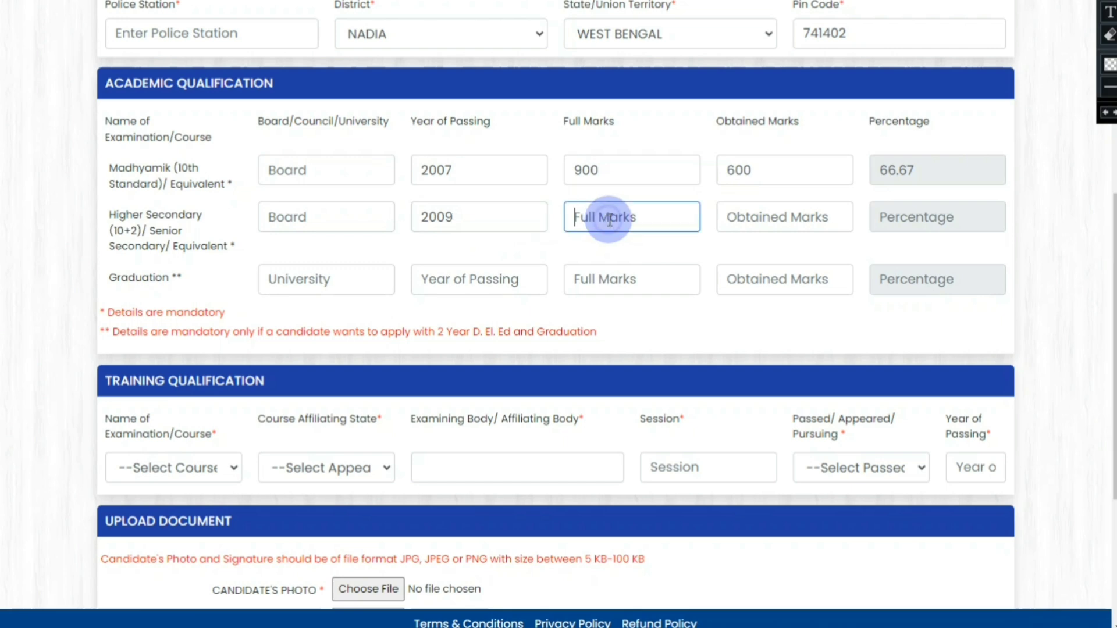
type("700")
left_click(749, 220)
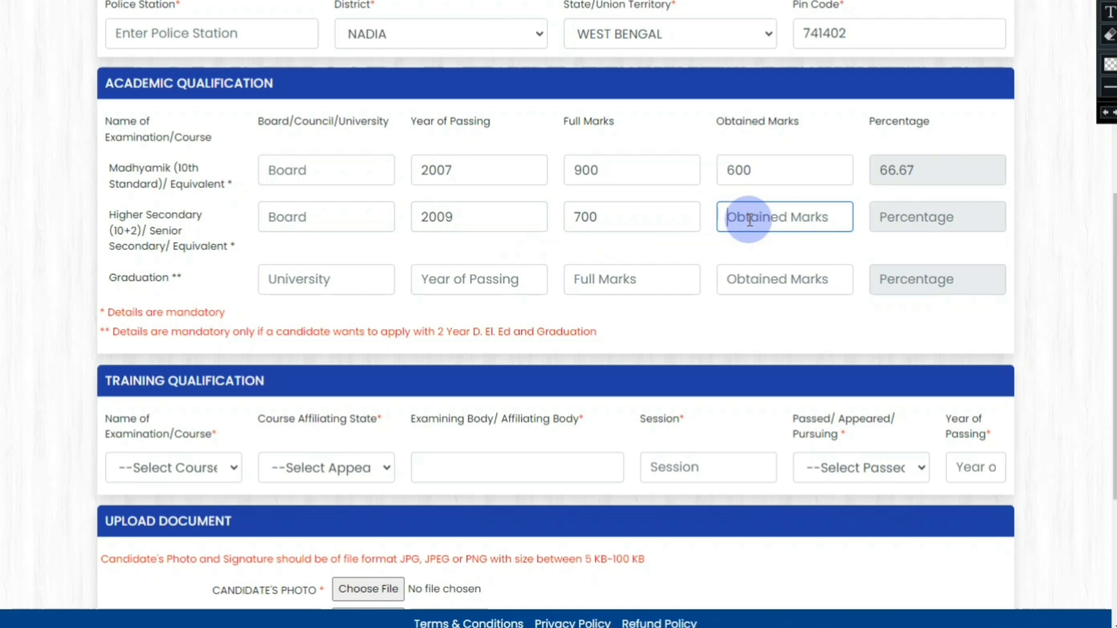
type("600")
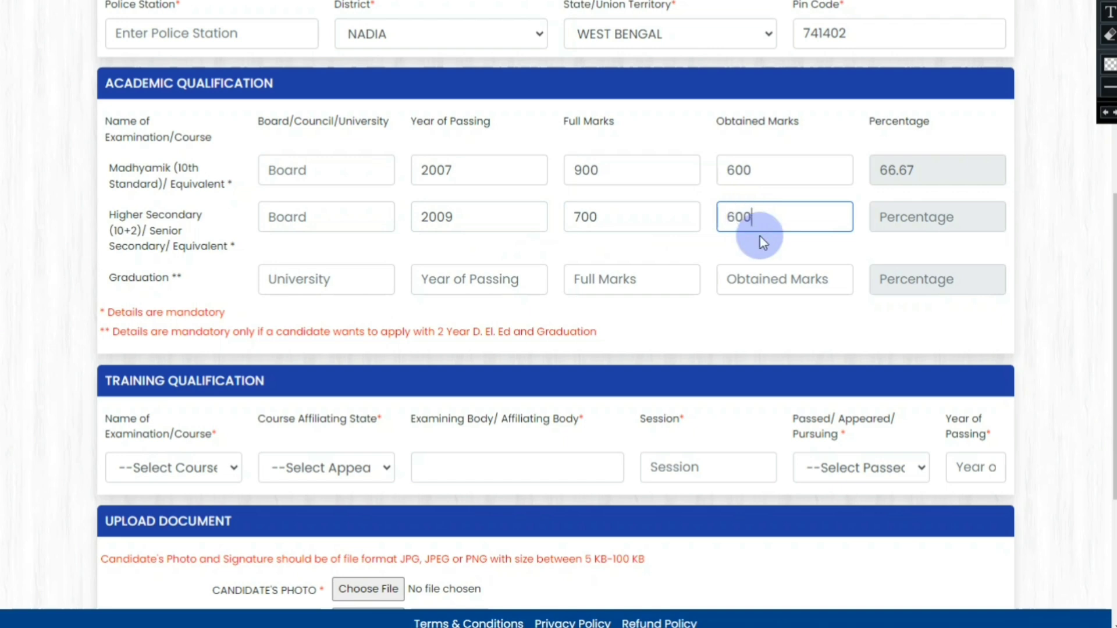
left_click(808, 243)
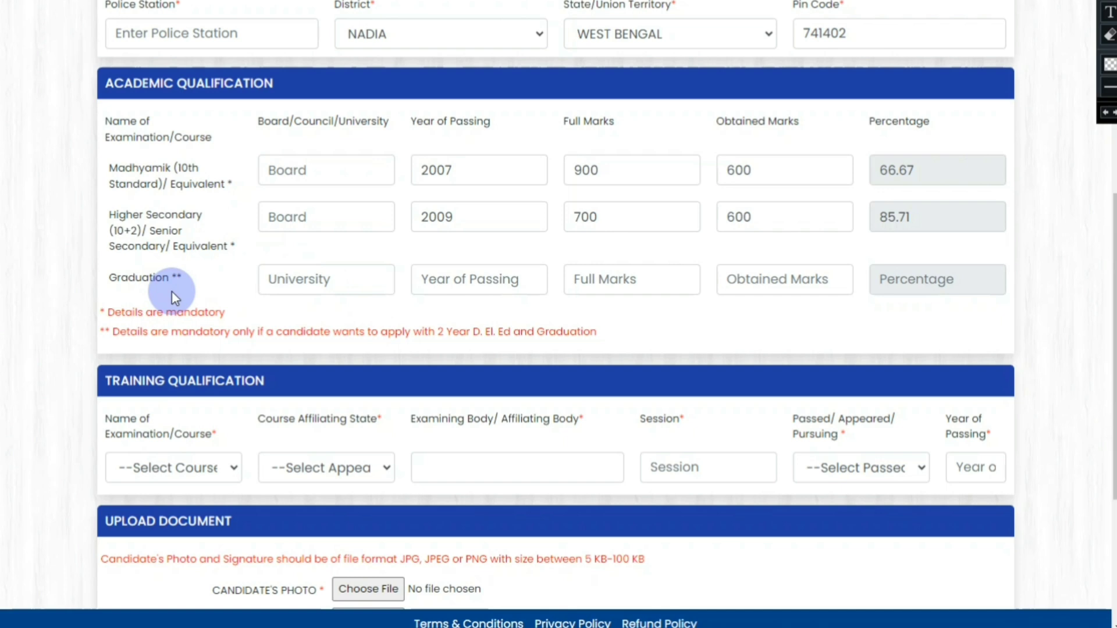
Step: Enter Graduation year 2016, full marks 700 and obtained marks 600 so 85.71% is calculated
left_click(316, 272)
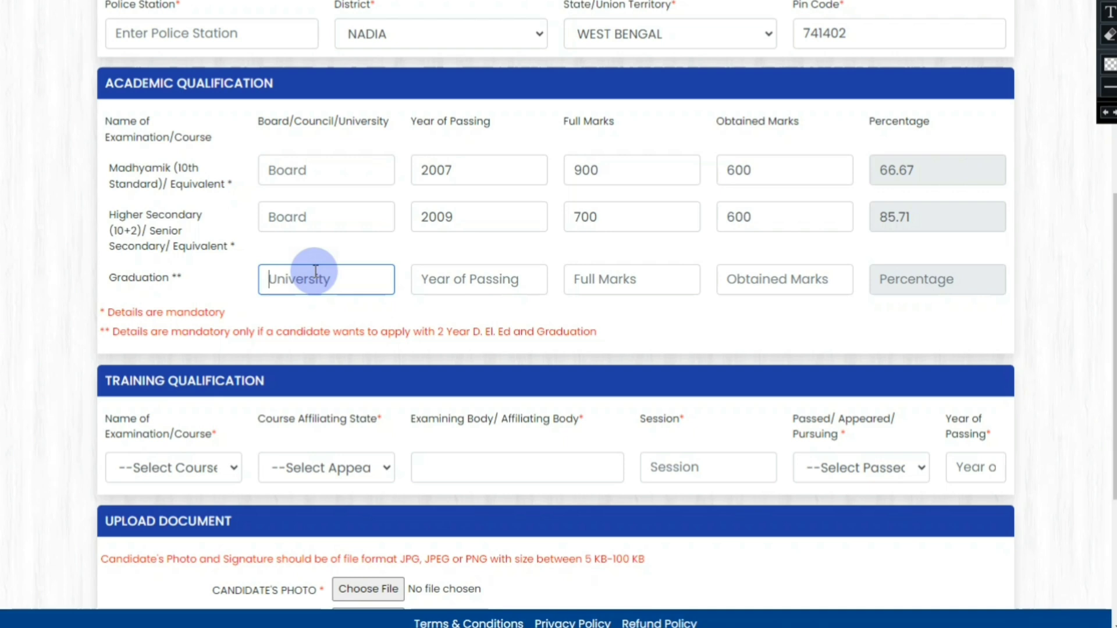
left_click(457, 276)
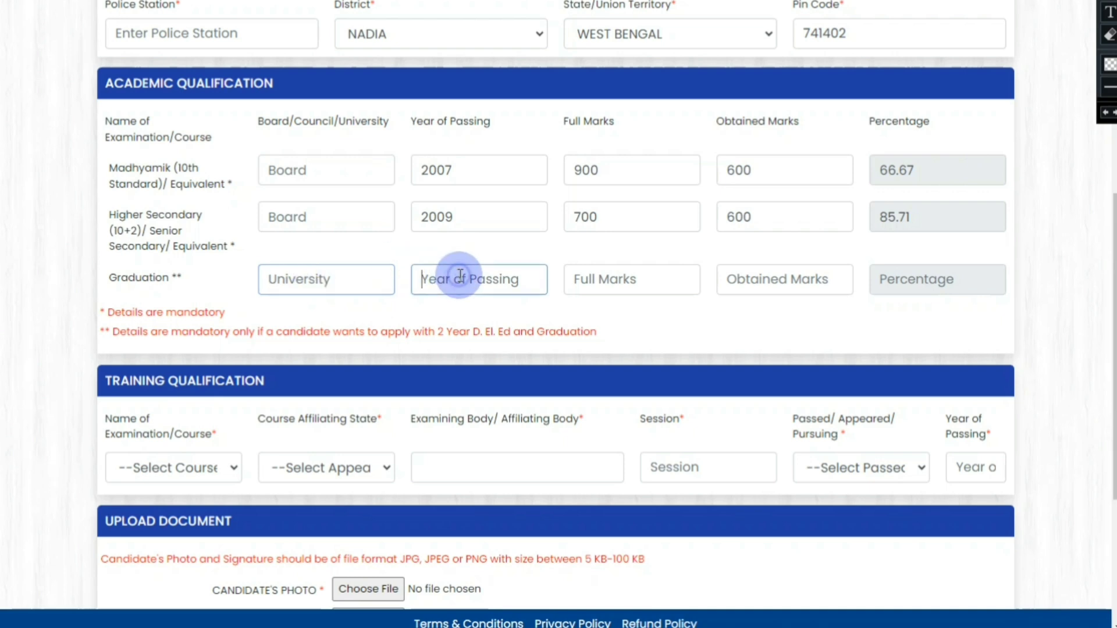
type("2016")
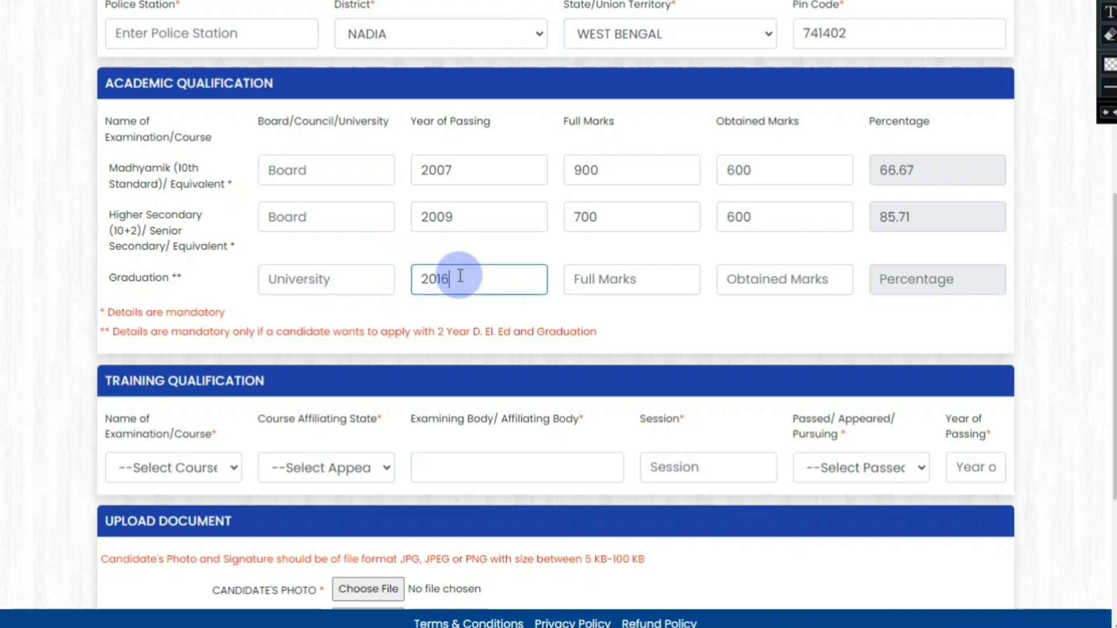
left_click(586, 285)
type("700")
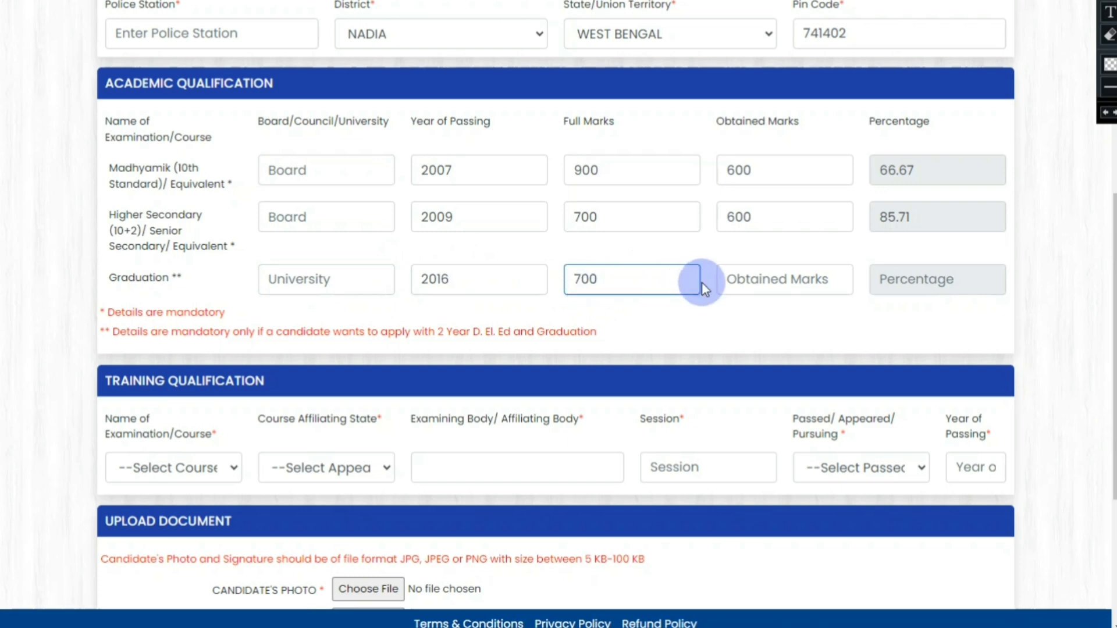
left_click(737, 279)
type("600")
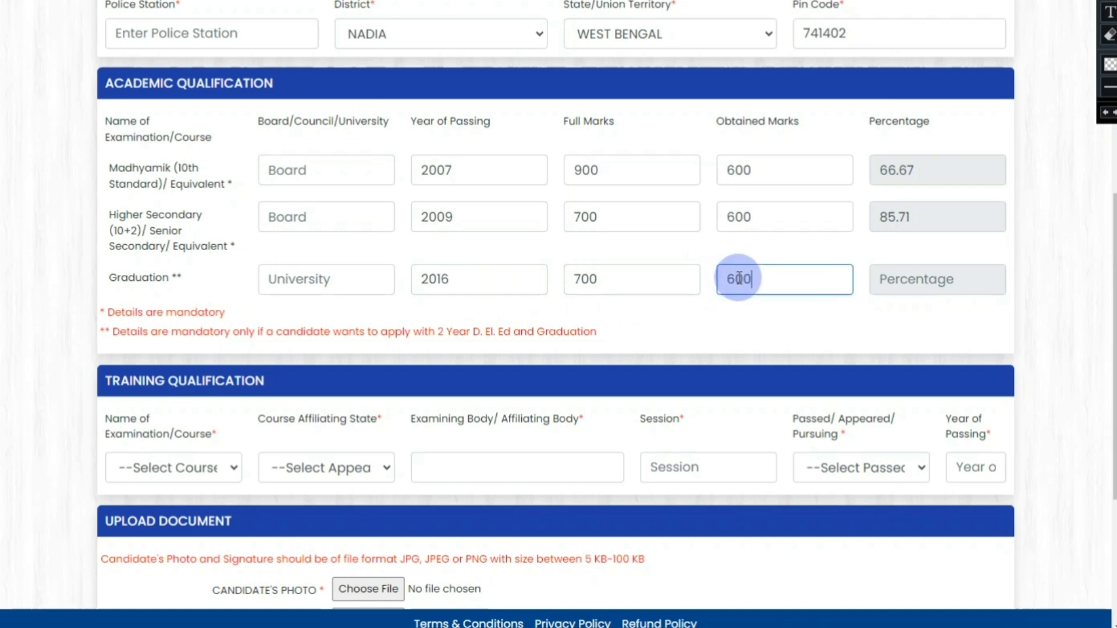
left_click(919, 314)
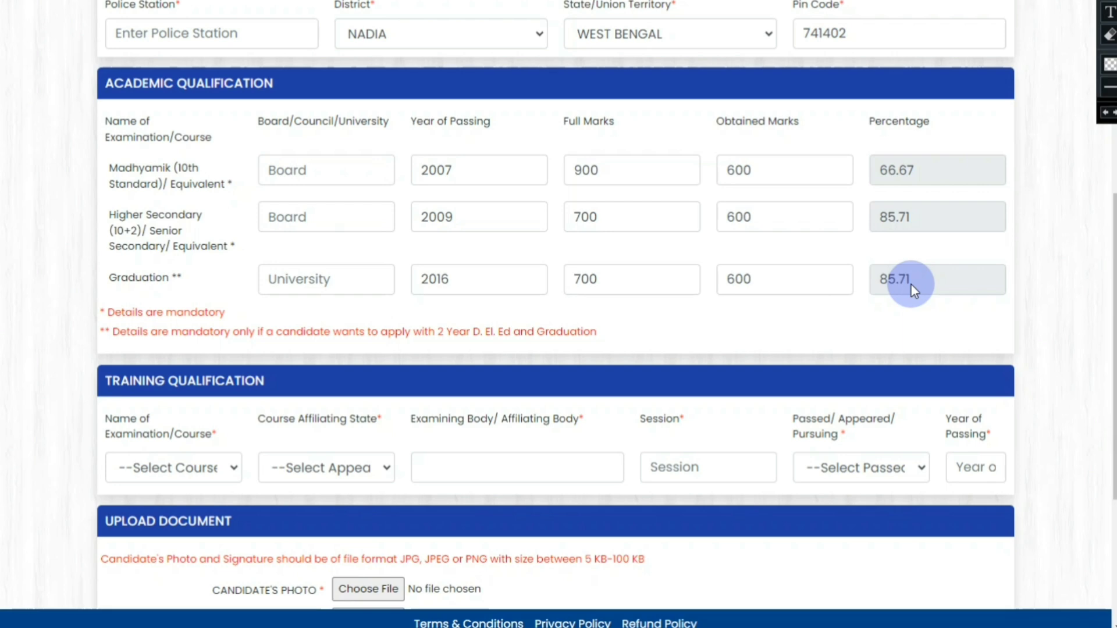
Step: Scroll down to the Training Qualification row and open the training course list
scroll(564, 256, "down", 1)
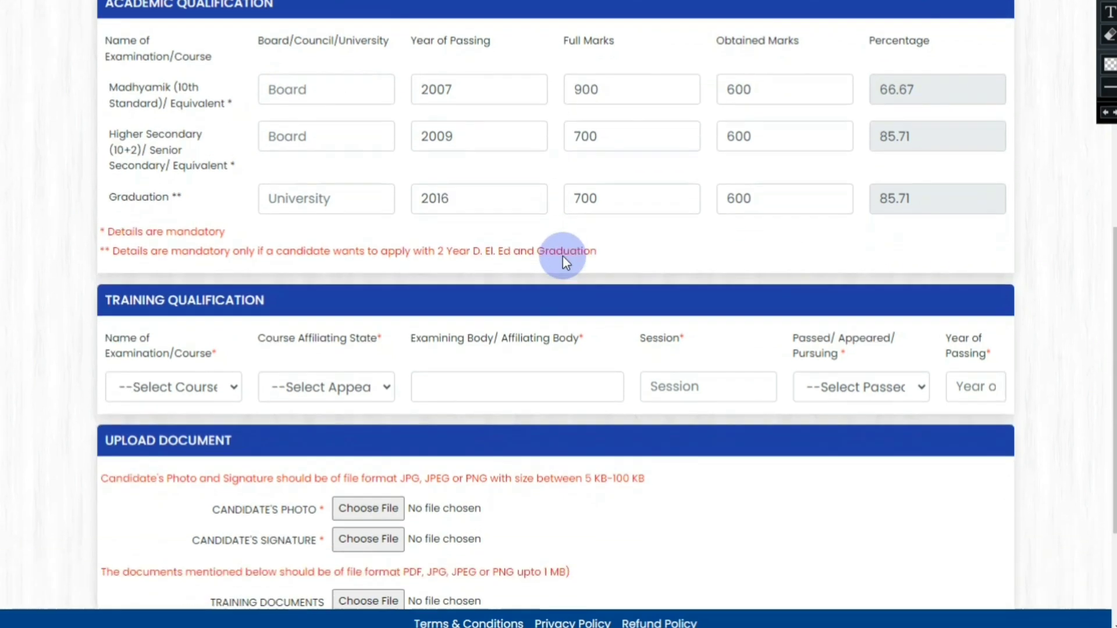
scroll(212, 328, "down", 1)
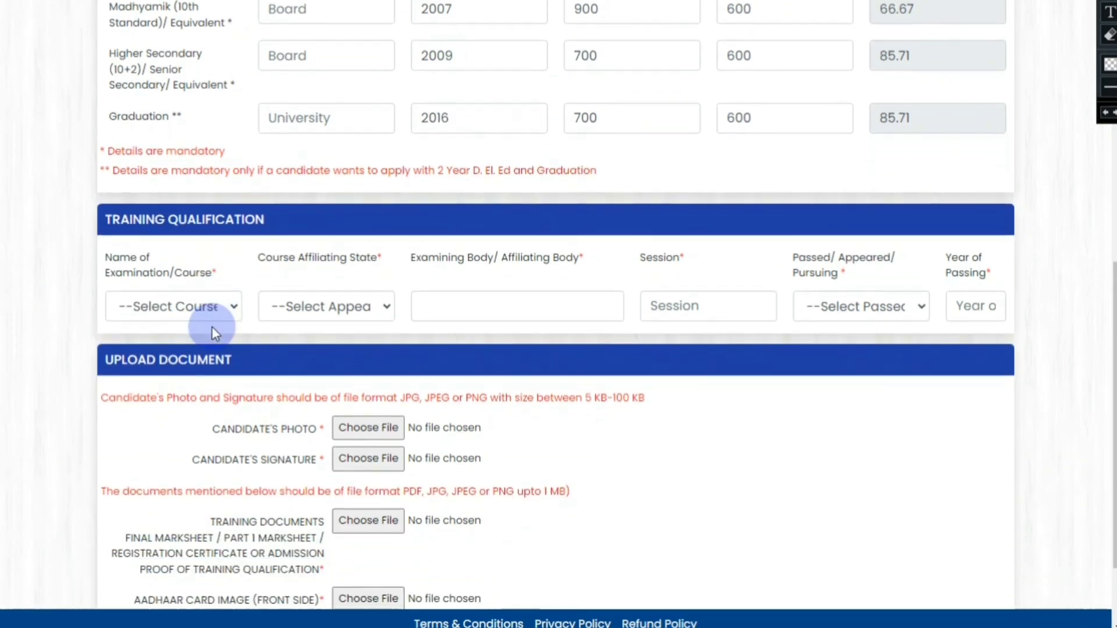
scroll(283, 306, "down", 1)
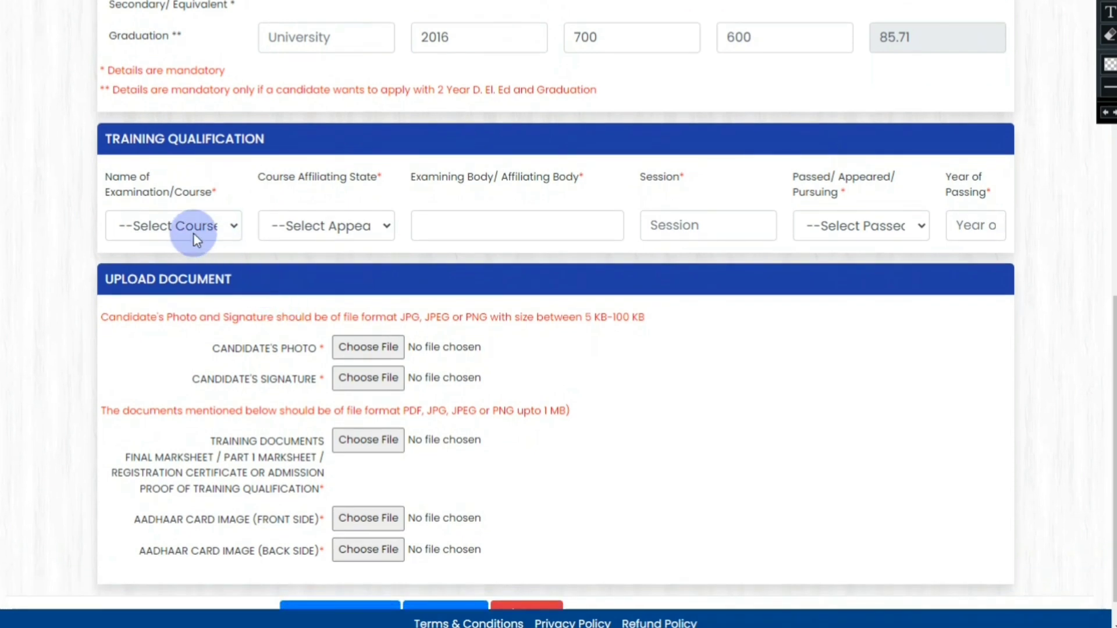
left_click(191, 225)
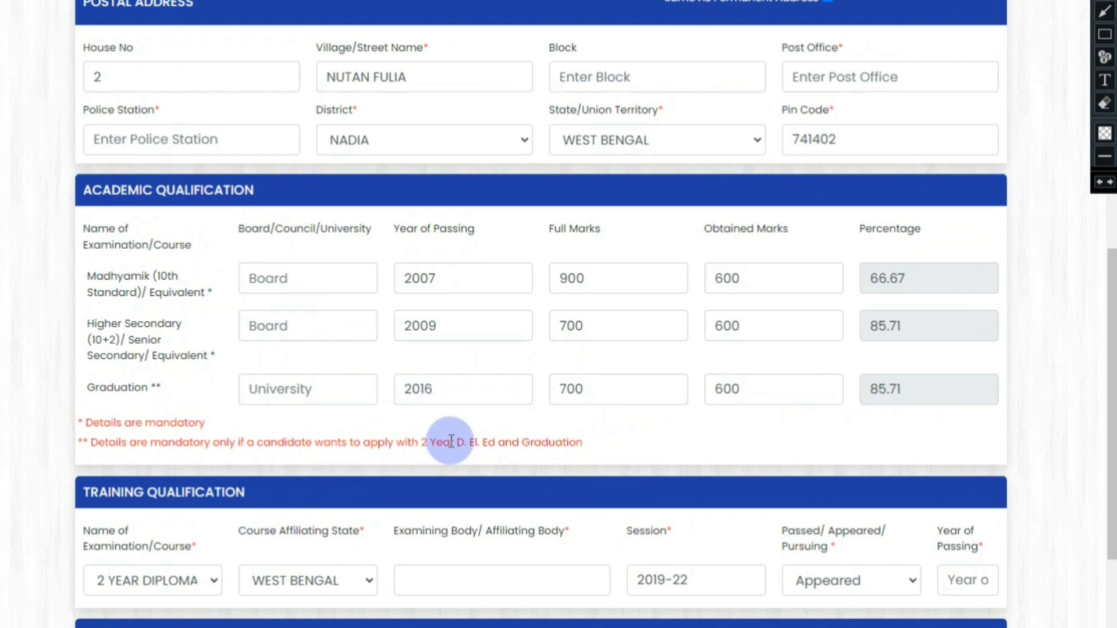
scroll(450, 440, "down", 2)
scroll(451, 441, "down", 3)
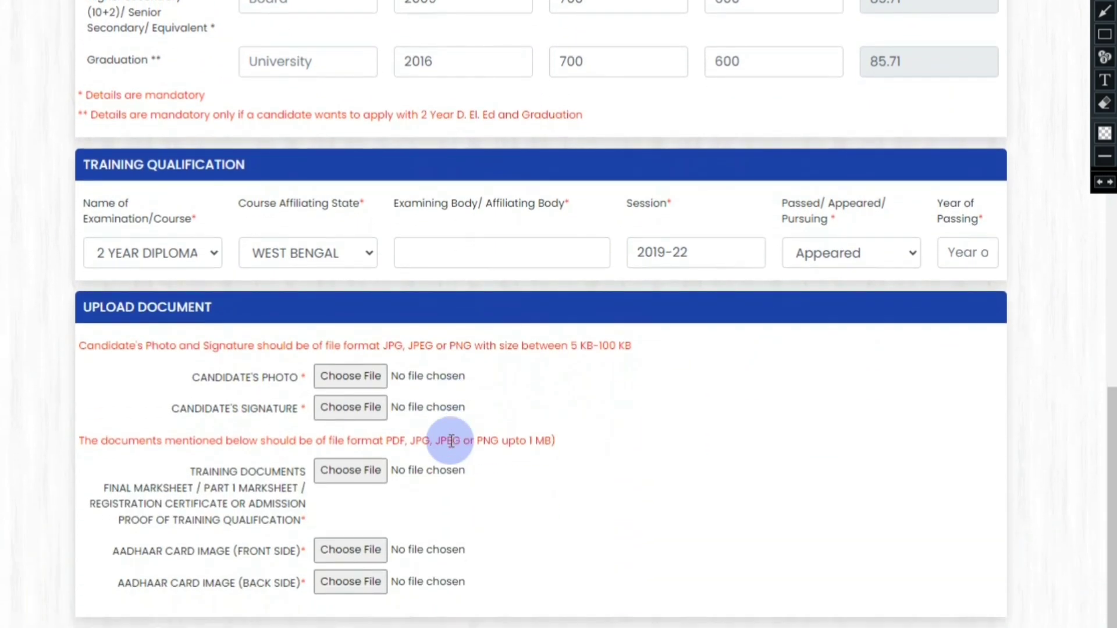
left_click(1111, 39)
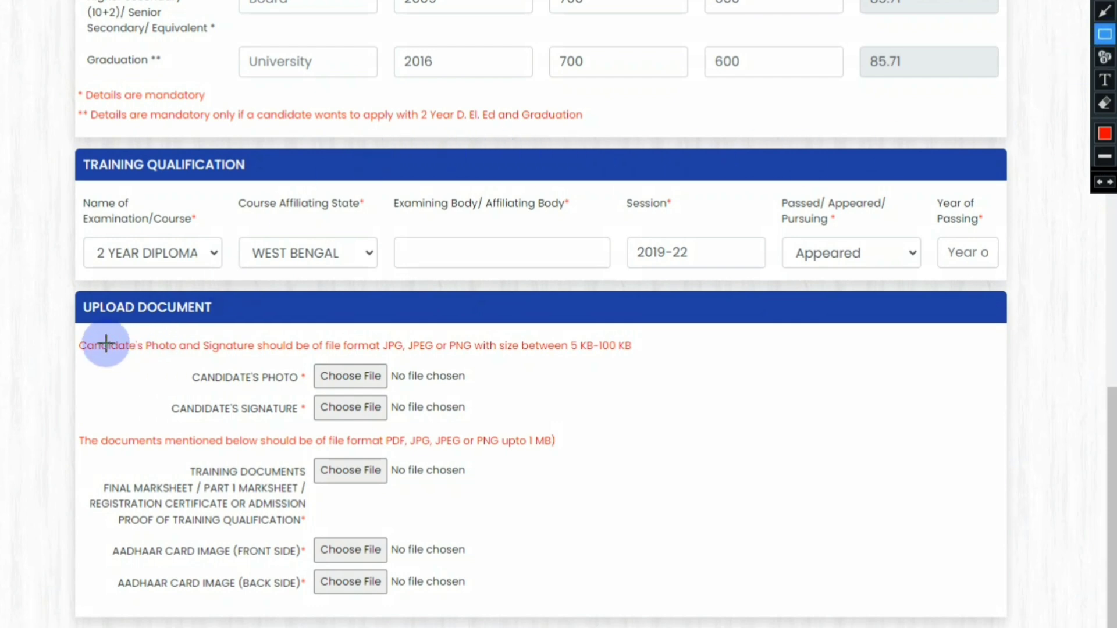
mouse_move(70, 335)
left_mouse_down()
mouse_move(144, 359)
mouse_move(584, 372)
mouse_move(650, 357)
left_mouse_up()
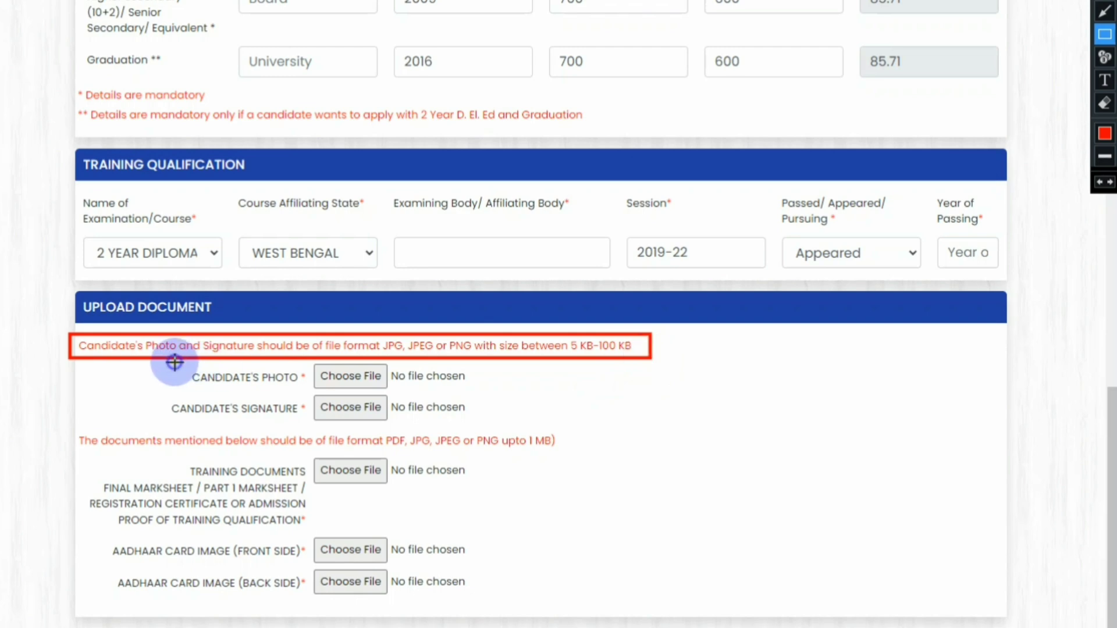
mouse_move(174, 362)
left_mouse_down()
mouse_move(220, 391)
mouse_move(309, 396)
left_mouse_up()
key("Escape")
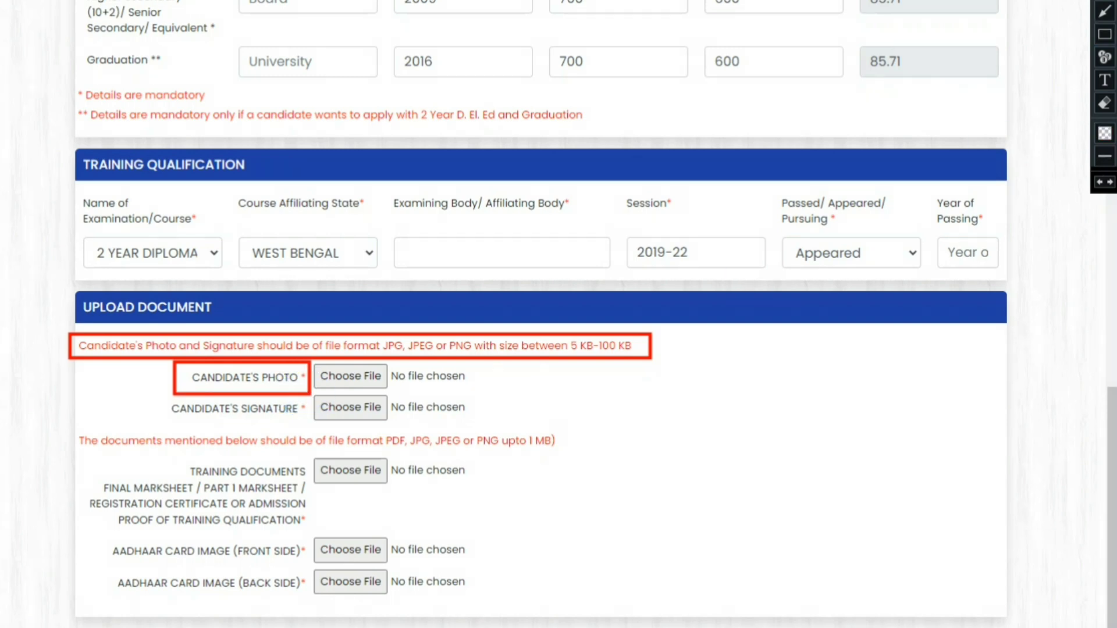
Step: Attach the passport-size photo image from Downloads as the candidate's photo
left_click(592, 285)
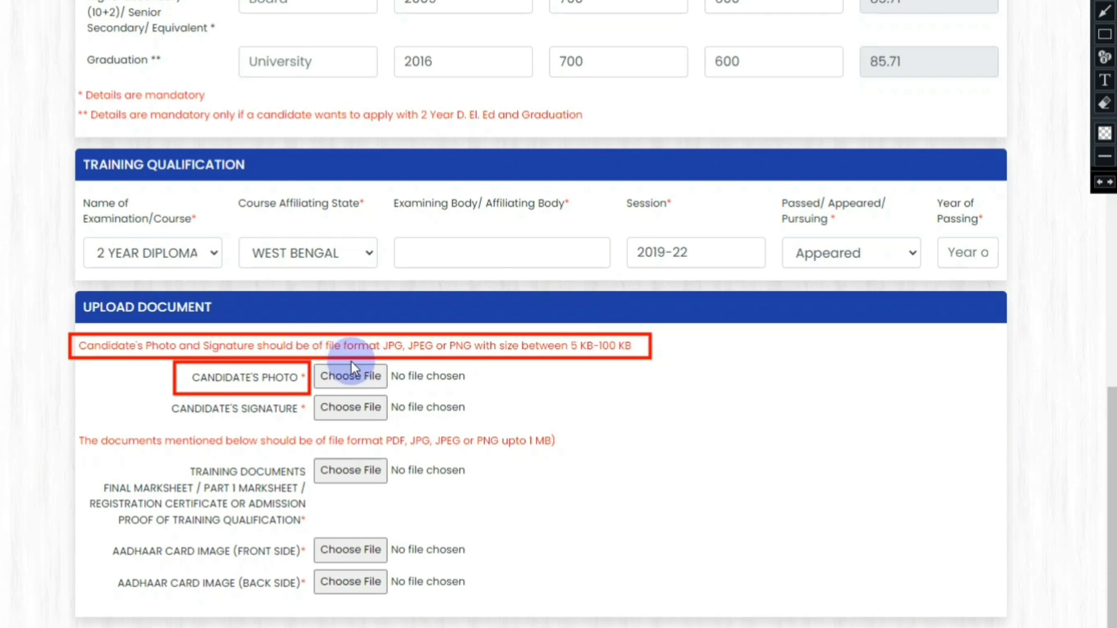
left_click(336, 378)
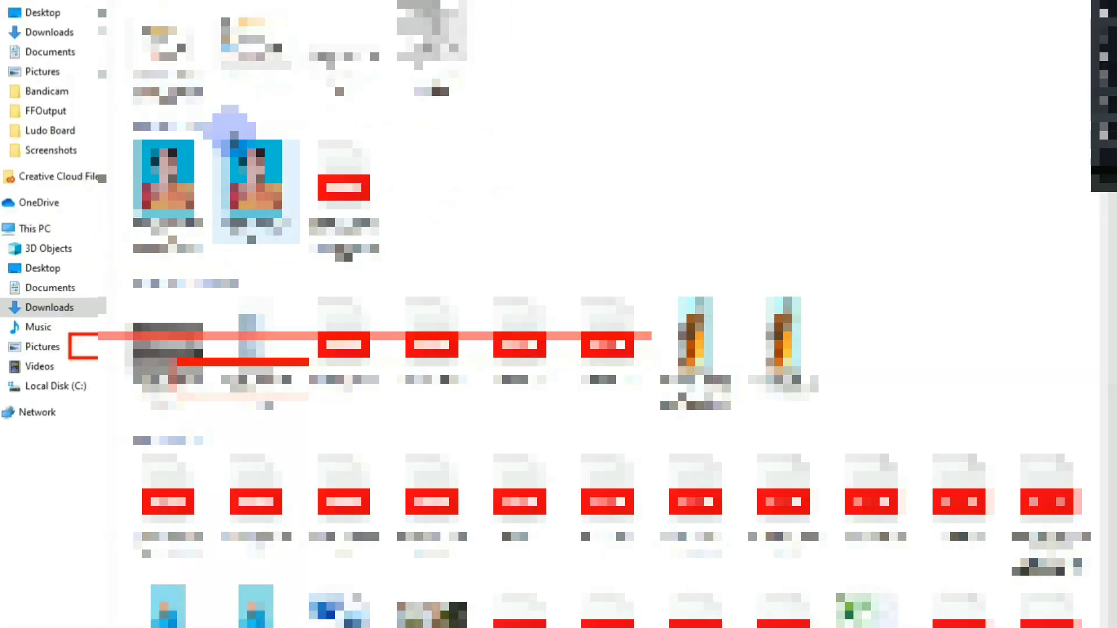
left_click(430, 46)
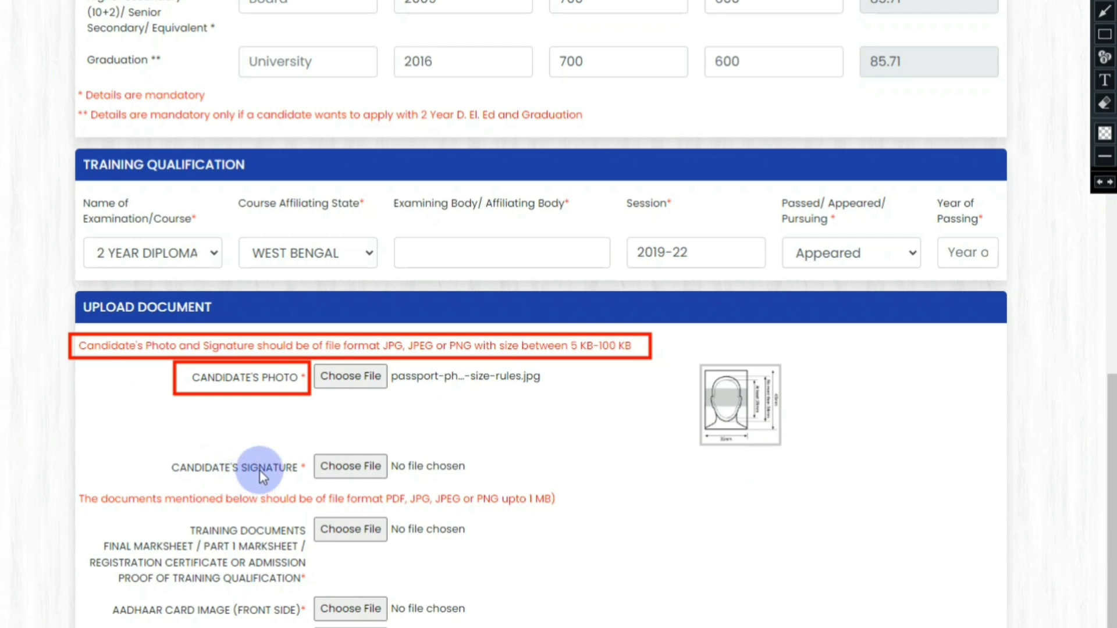
Step: Attach bs-signature-demo_4.png from Downloads as the candidate's signature
left_click(334, 466)
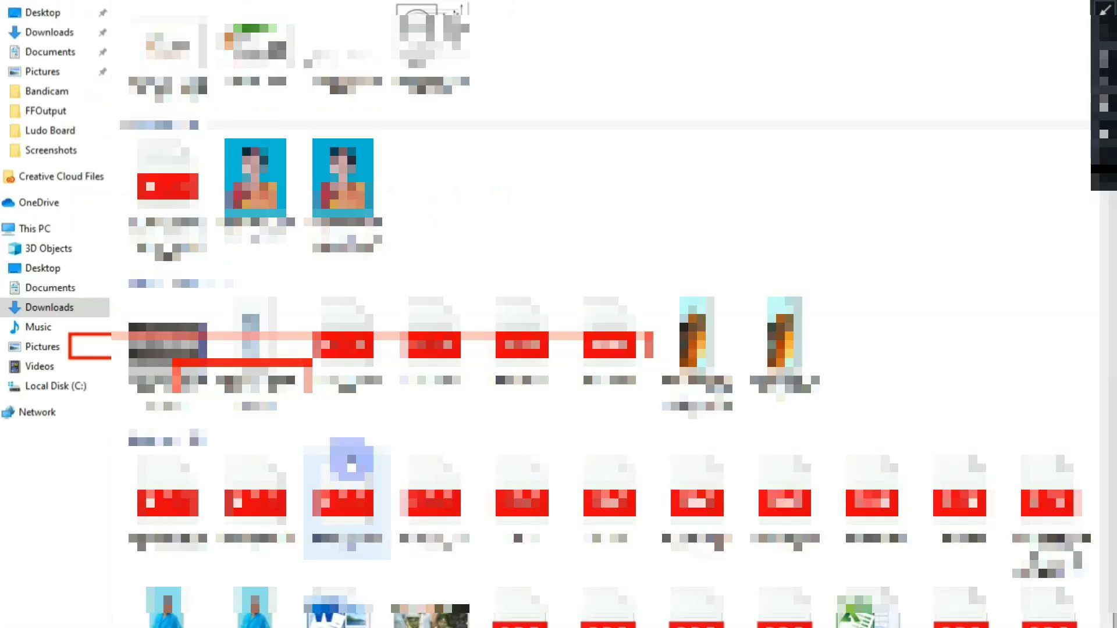
left_click(349, 64)
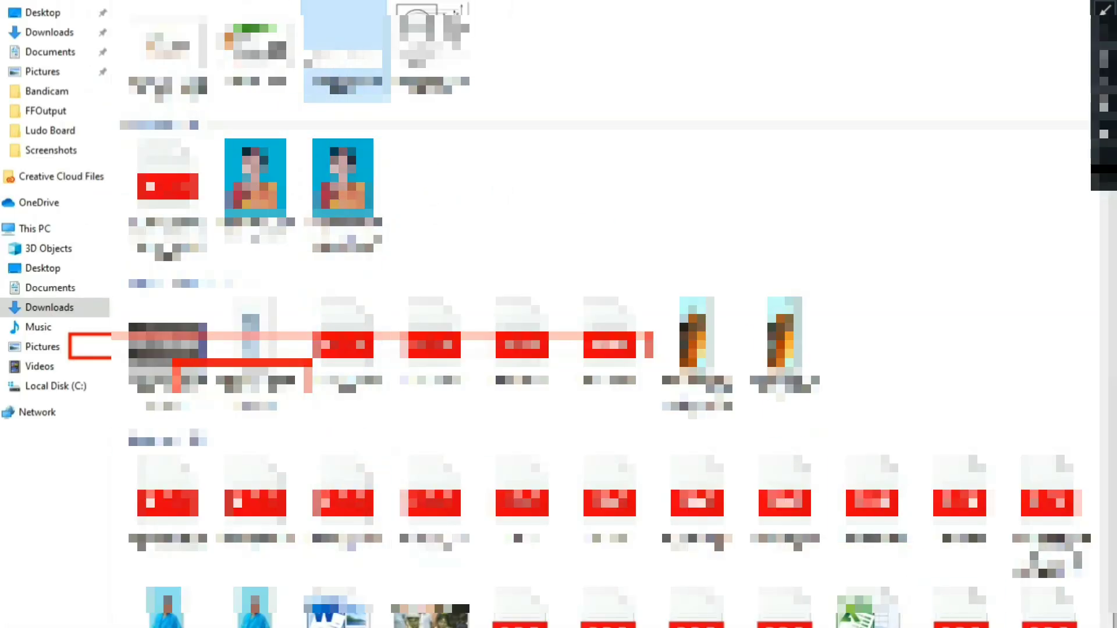
double_click(347, 53)
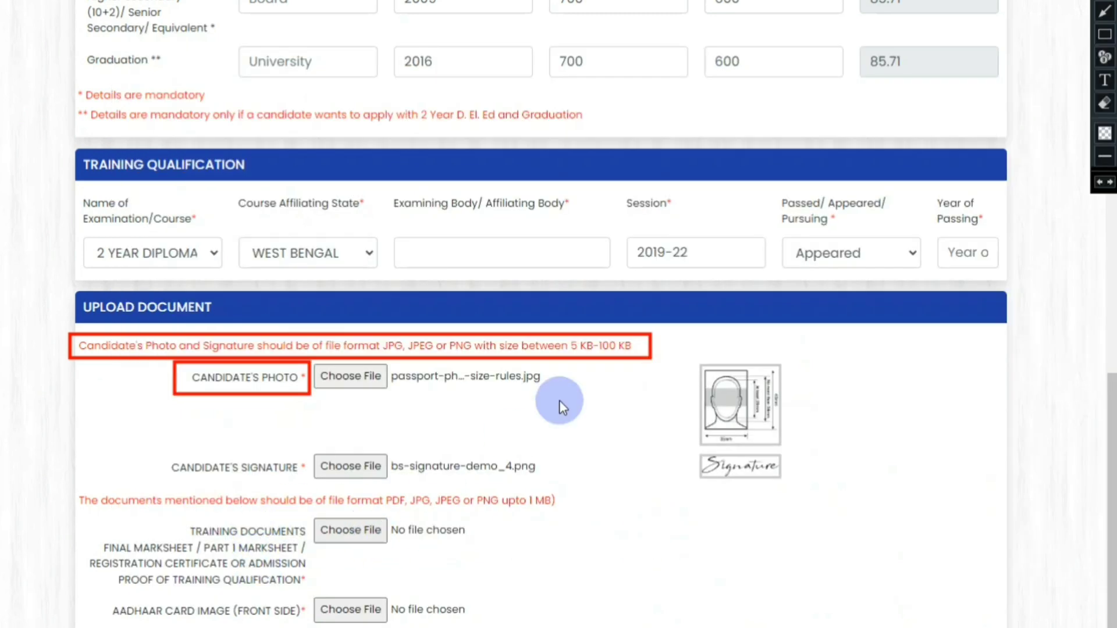
left_click(1105, 34)
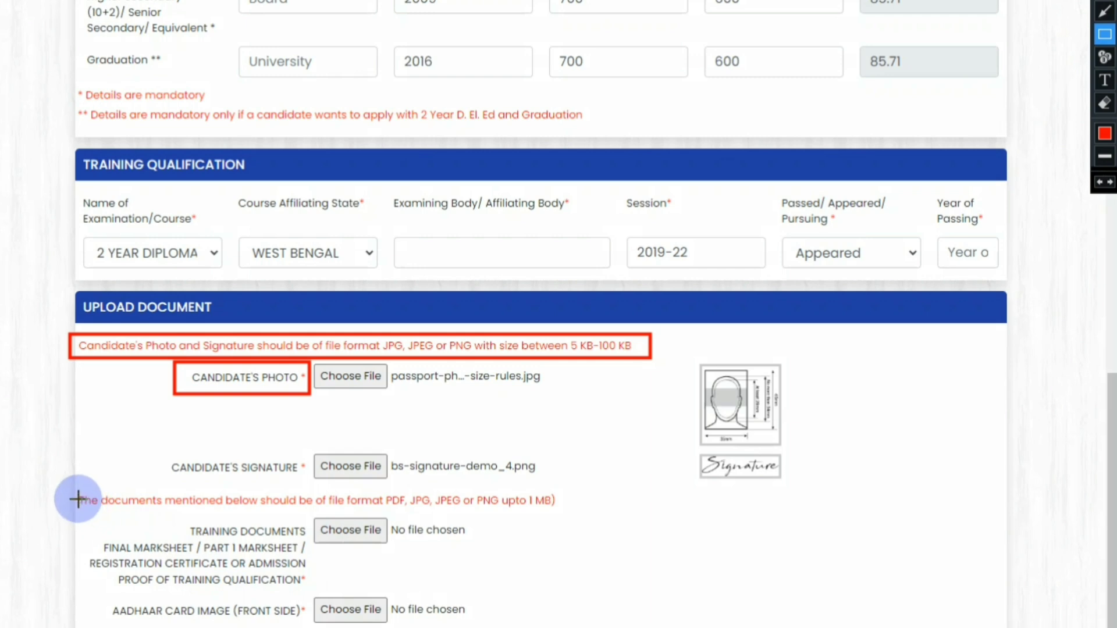
Step: Attach Aadhar-card.png as the training document
mouse_move(76, 492)
left_mouse_down()
mouse_move(155, 516)
mouse_move(568, 510)
left_mouse_up()
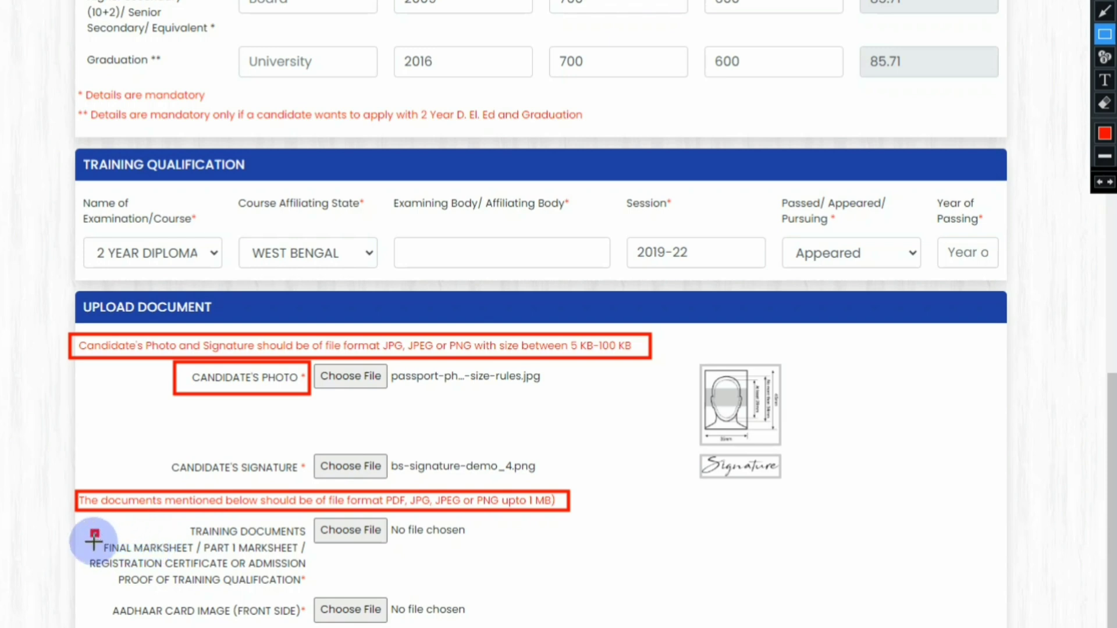
mouse_move(88, 534)
left_mouse_down()
mouse_move(122, 556)
mouse_move(308, 557)
left_mouse_up()
left_click(1104, 34)
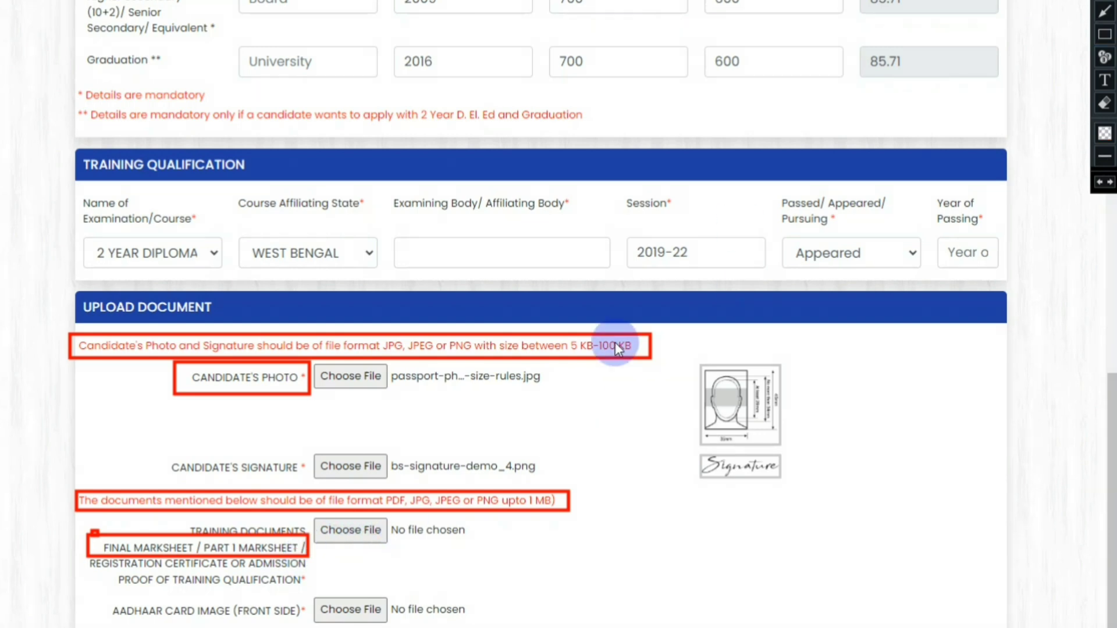
left_click(322, 538)
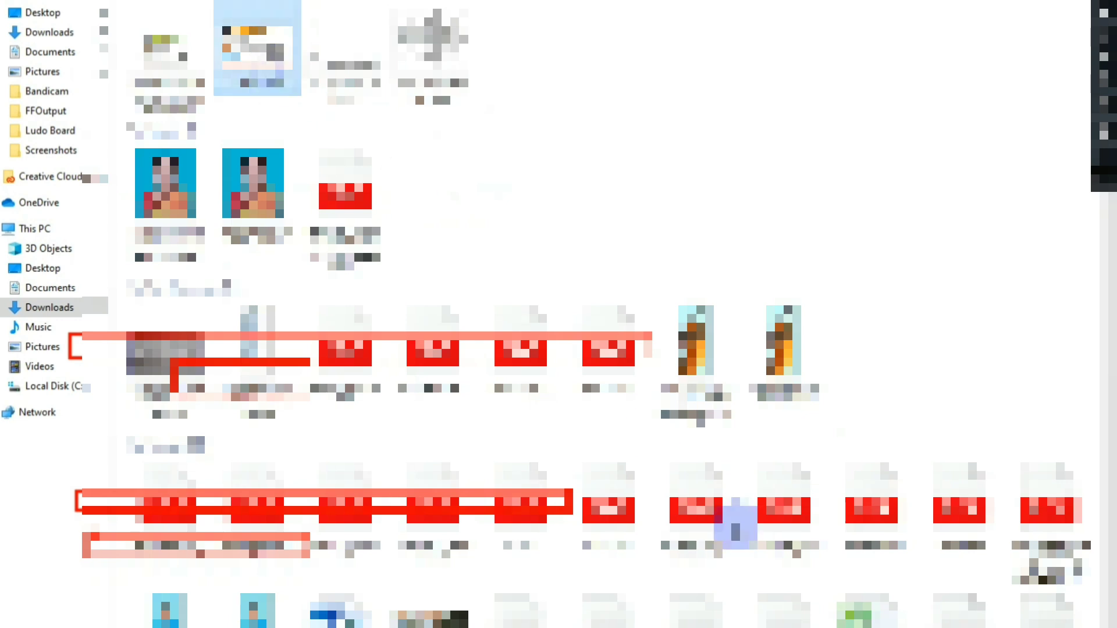
key("Return")
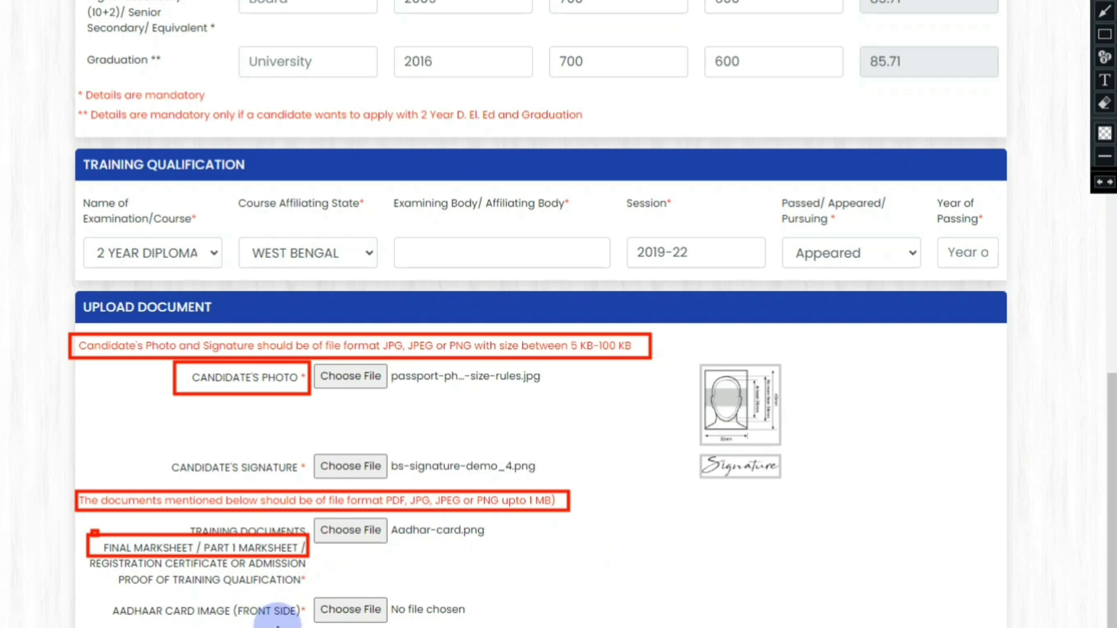
left_click(337, 616)
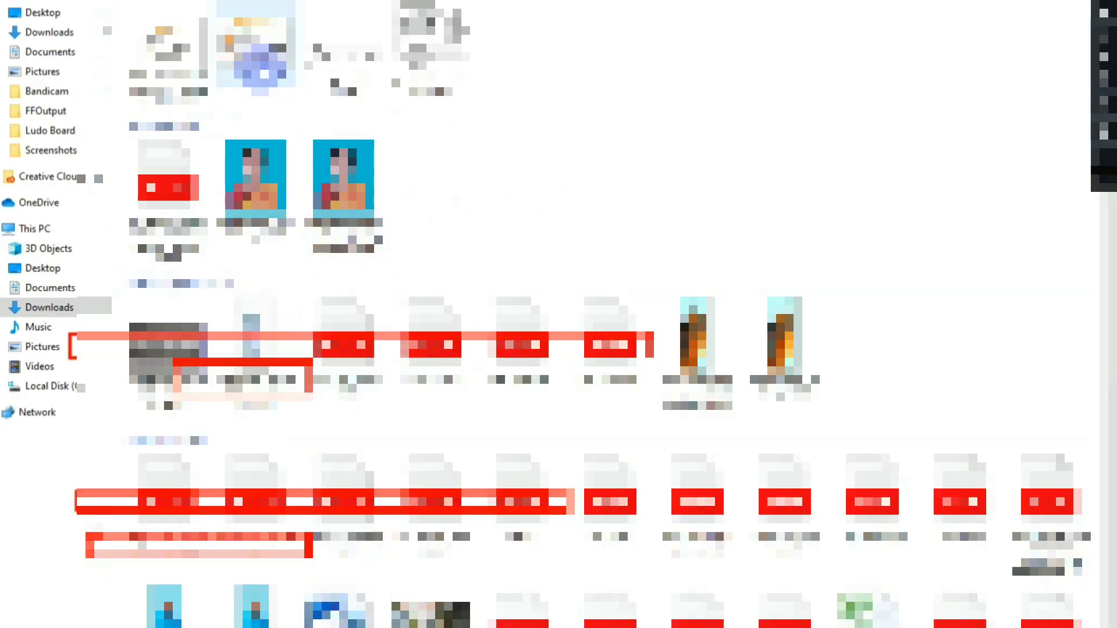
left_click(260, 68)
left_click(954, 627)
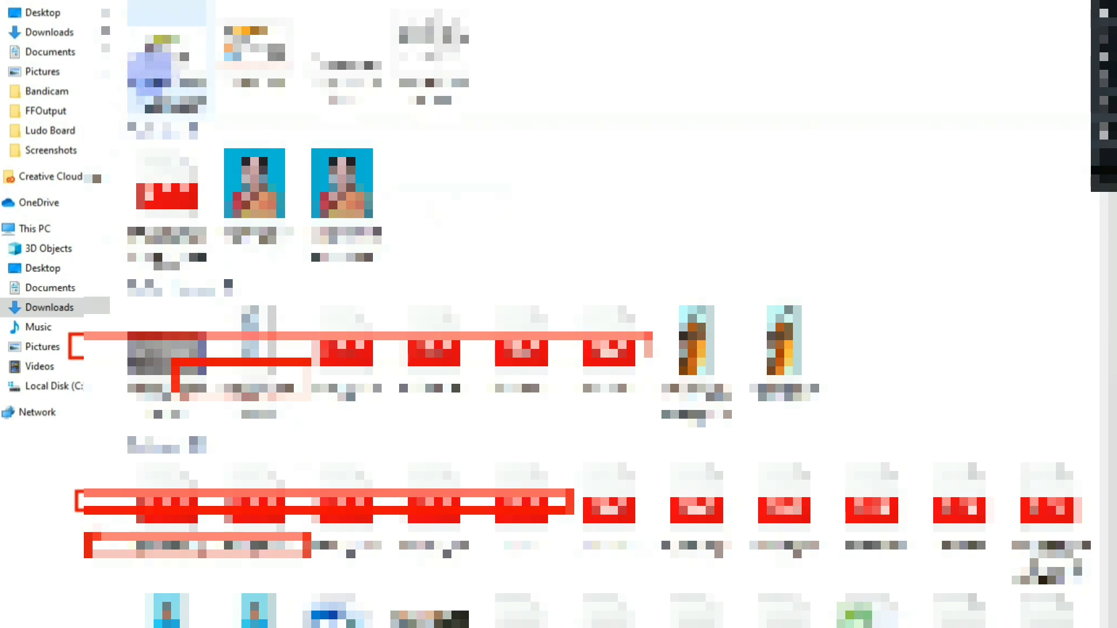
left_click(154, 71)
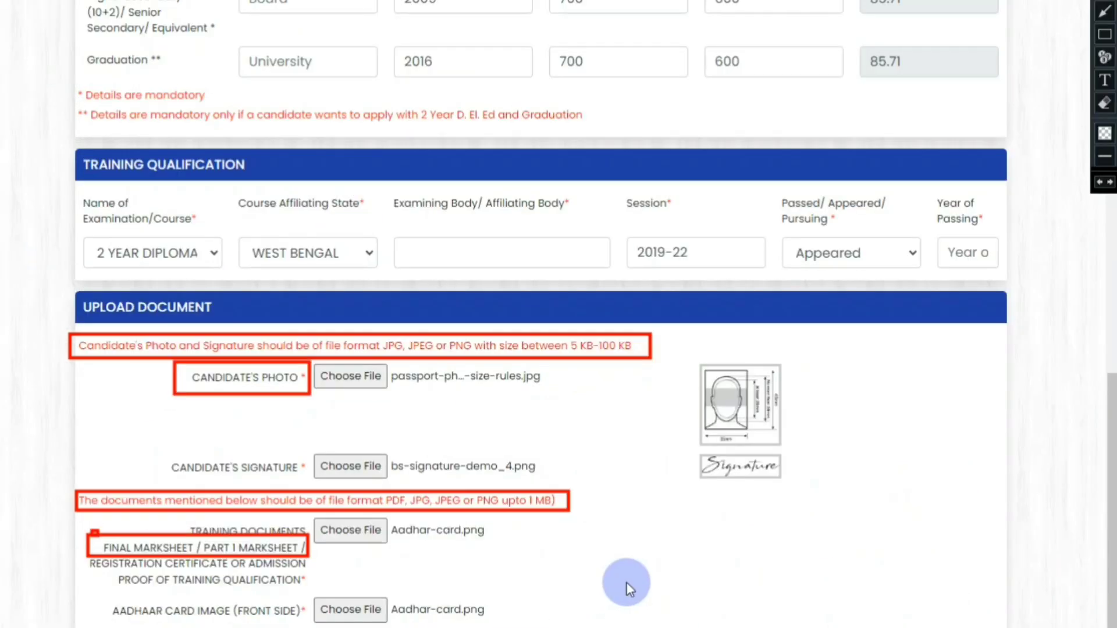
scroll(626, 581, "down", 1)
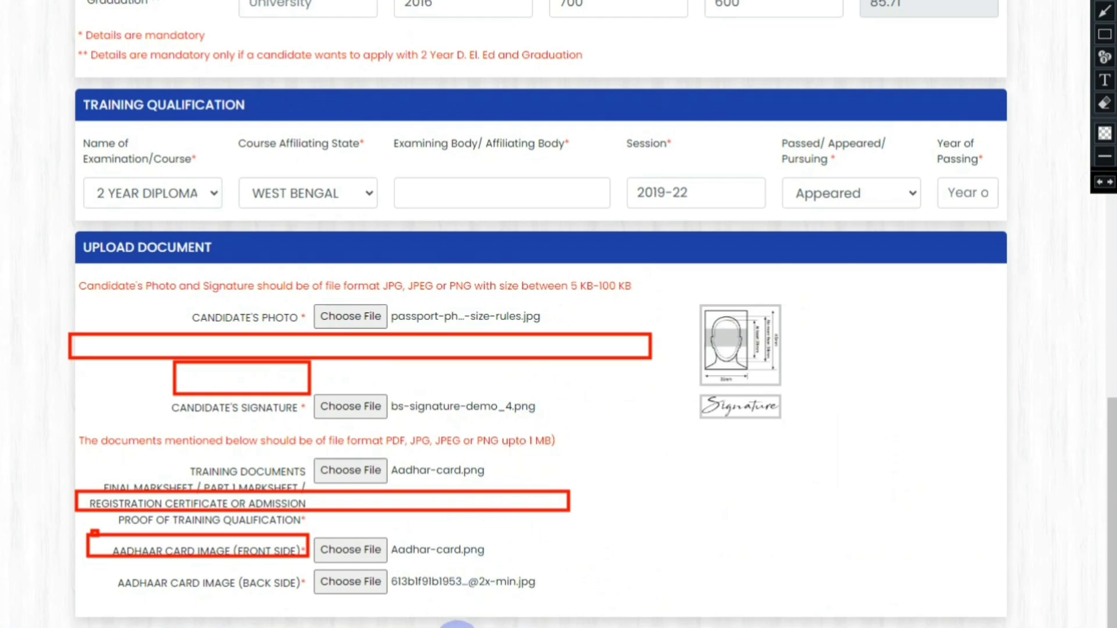
Step: Save the form with Save/Preview and scroll through the read-only preview to check details
left_click(878, 142)
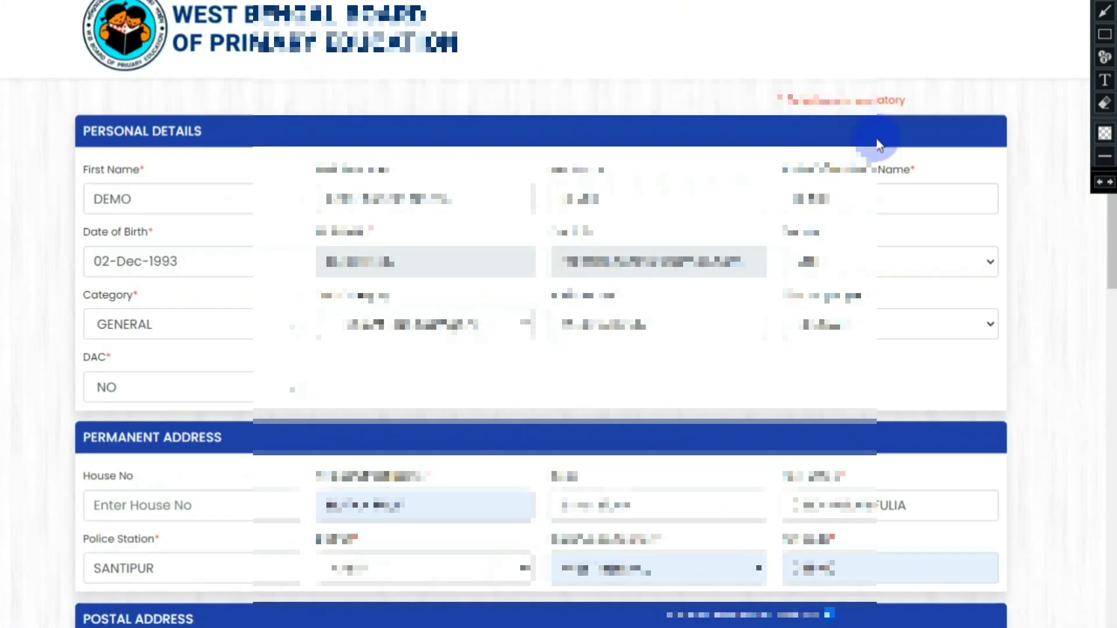
scroll(879, 144, "down", 4)
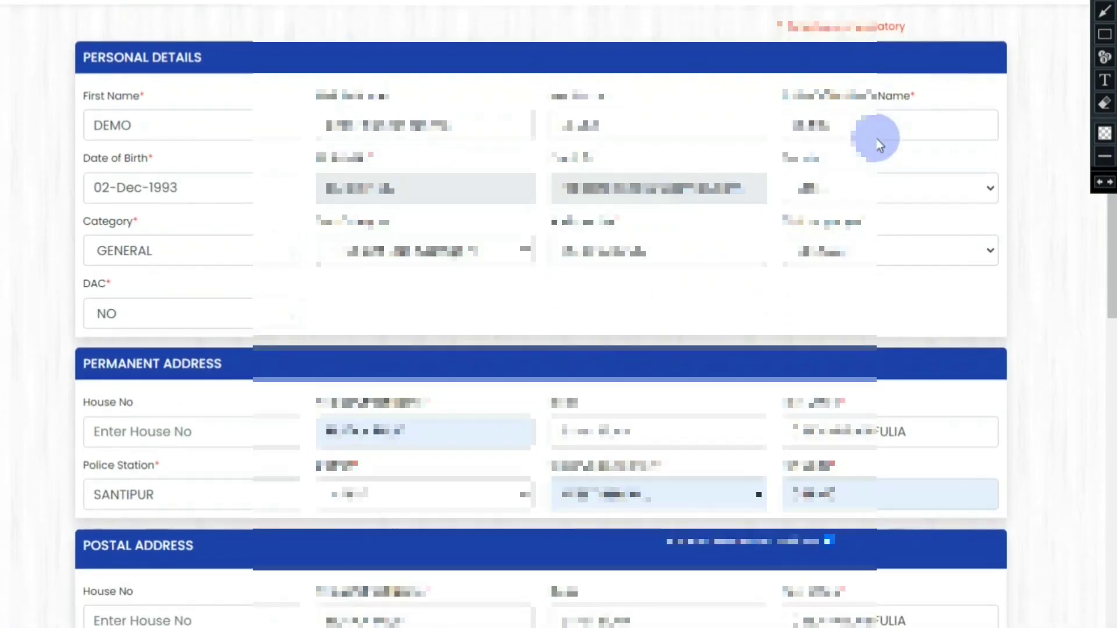
scroll(880, 146, "up", 3)
scroll(879, 144, "down", 5)
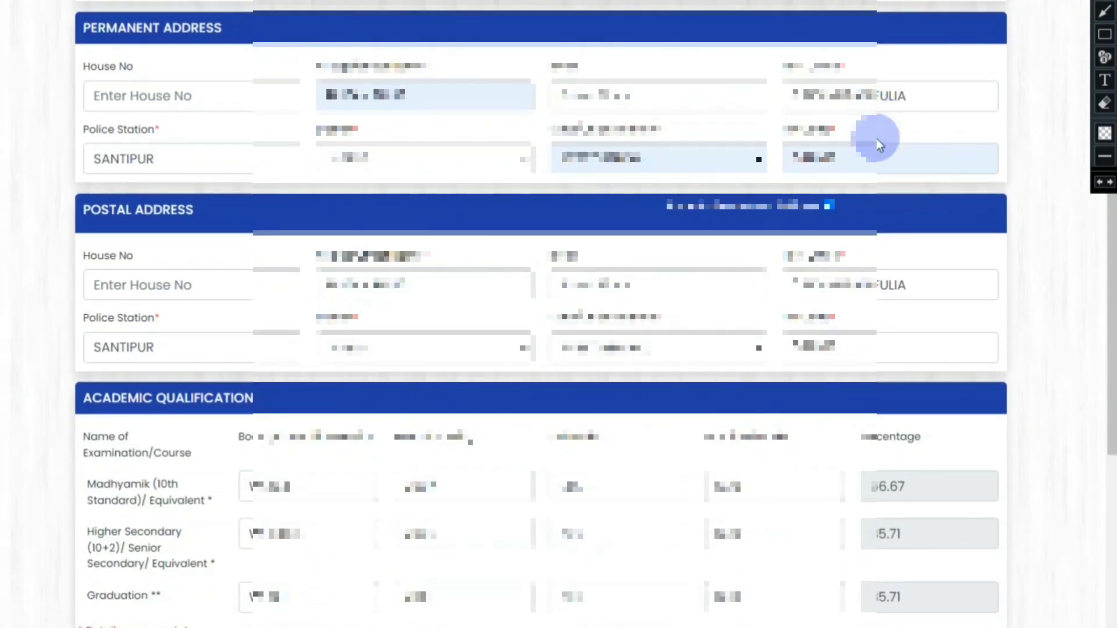
scroll(879, 144, "down", 3)
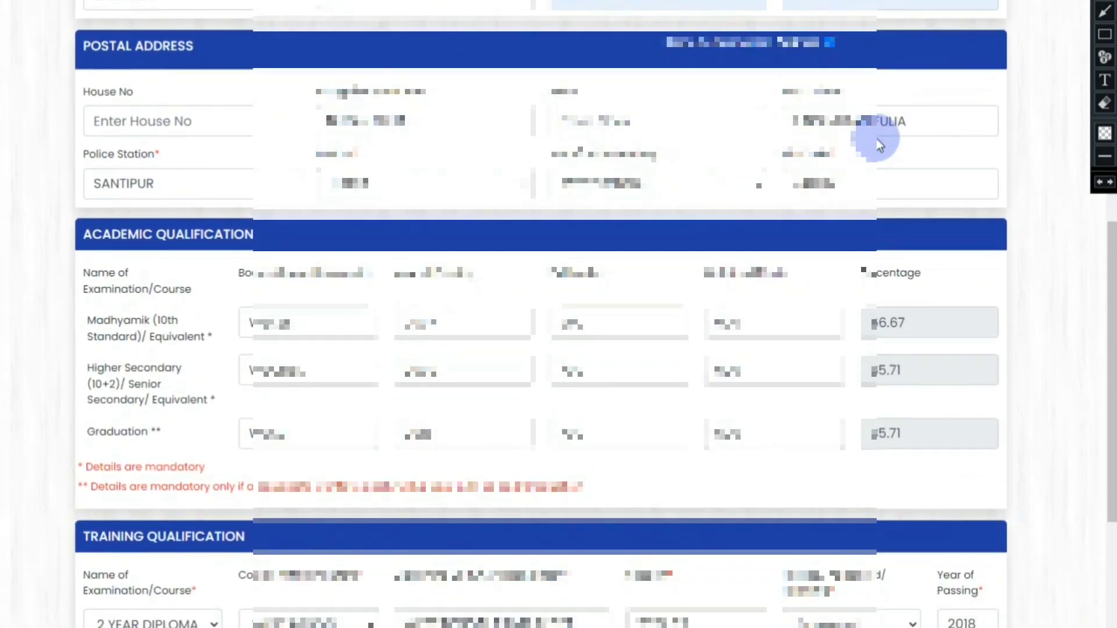
scroll(878, 143, "down", 6)
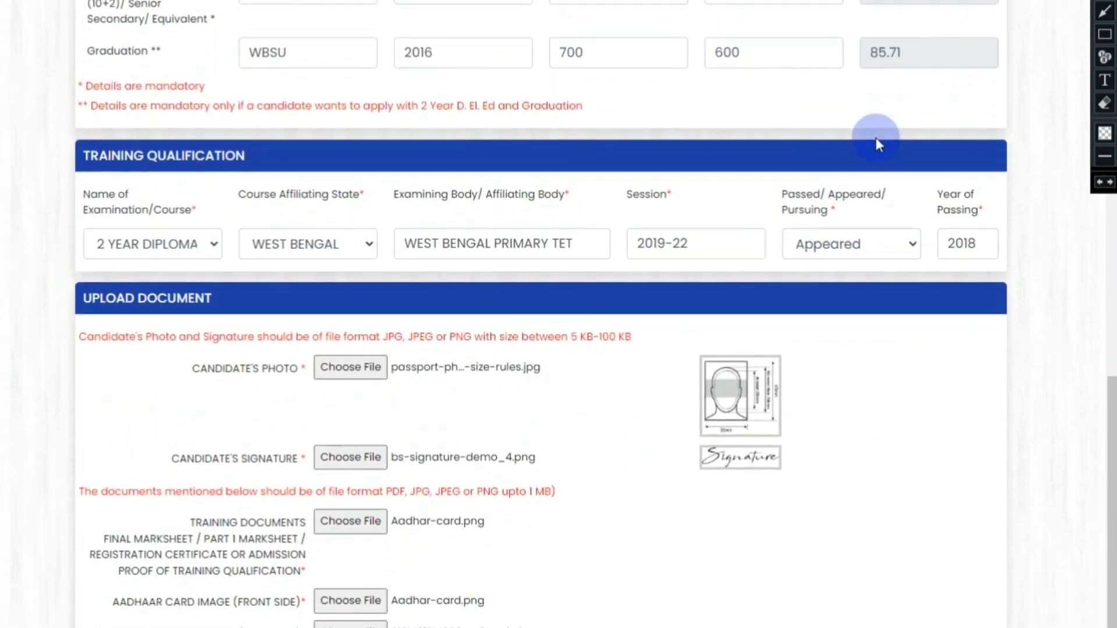
scroll(877, 142, "down", 1)
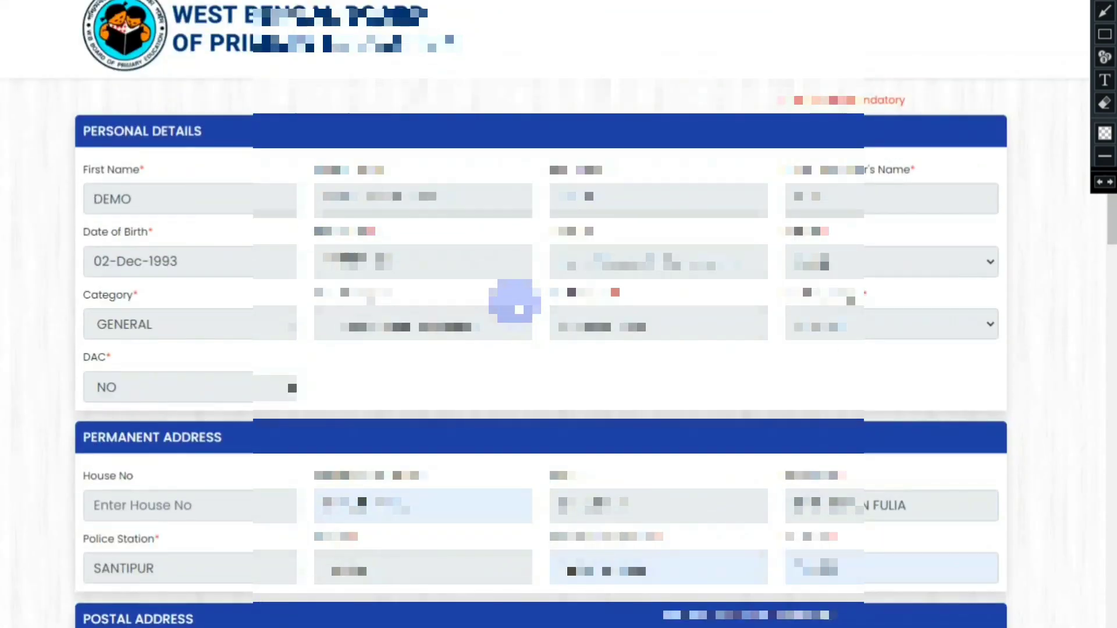
Step: Accept the Disclaimer declaration and Submit and Pay, reaching the INR 500.00 payment page
scroll(519, 309, "down", 15)
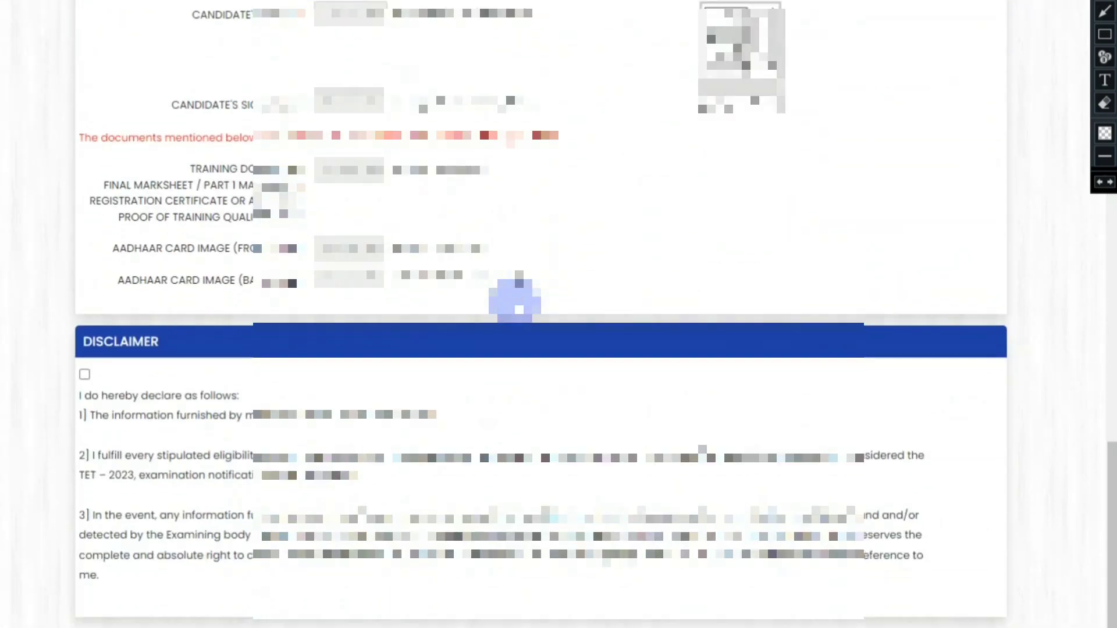
scroll(511, 249, "up", 15)
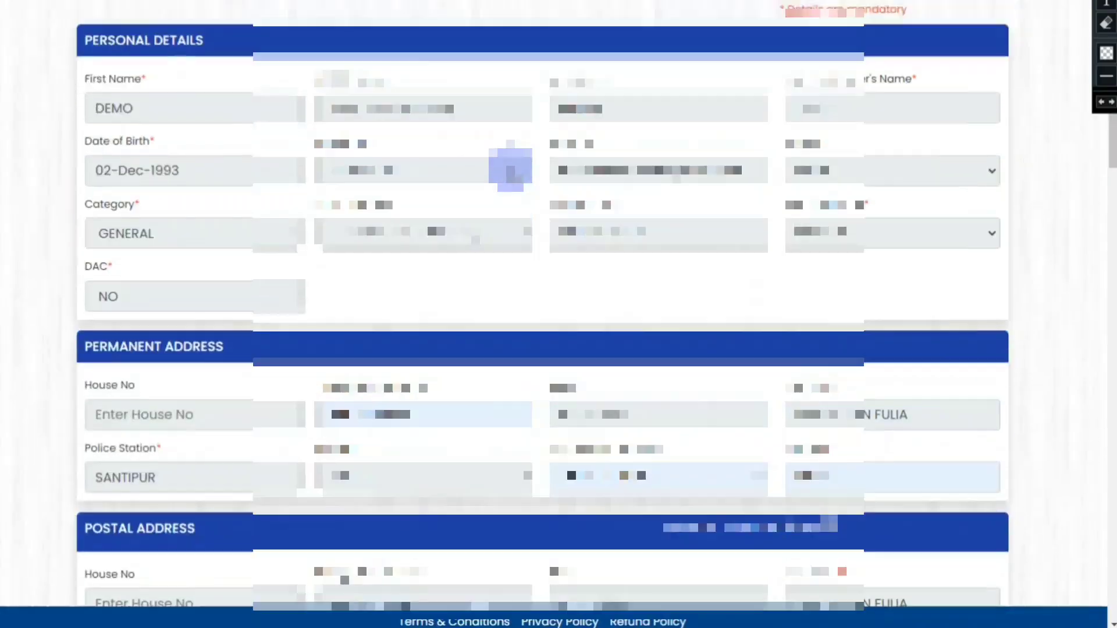
scroll(511, 170, "down", 15)
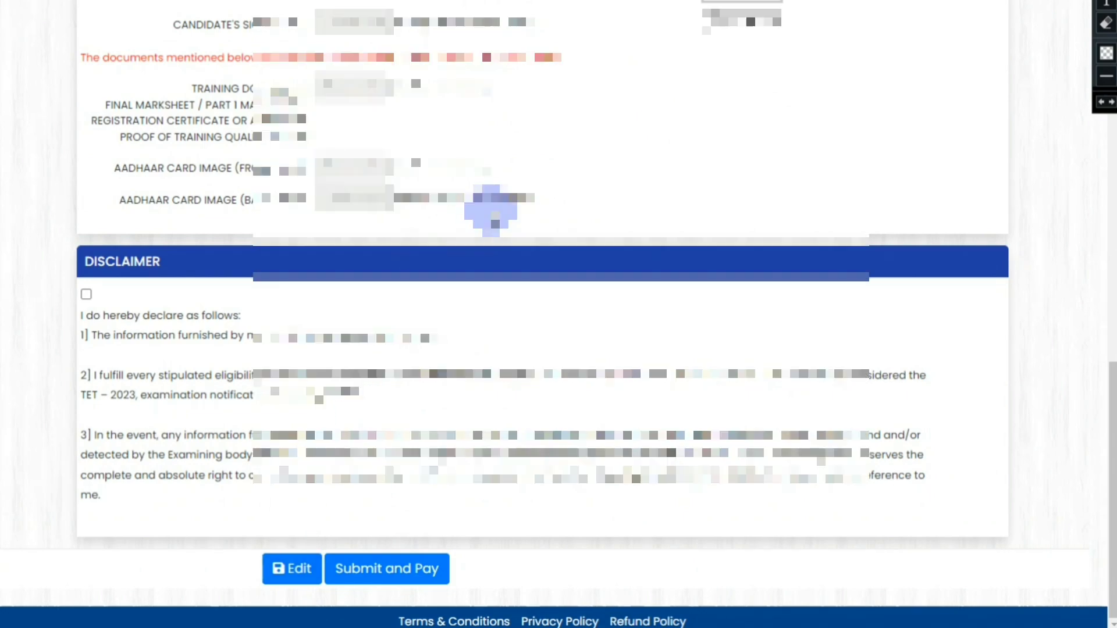
scroll(491, 209, "up", 15)
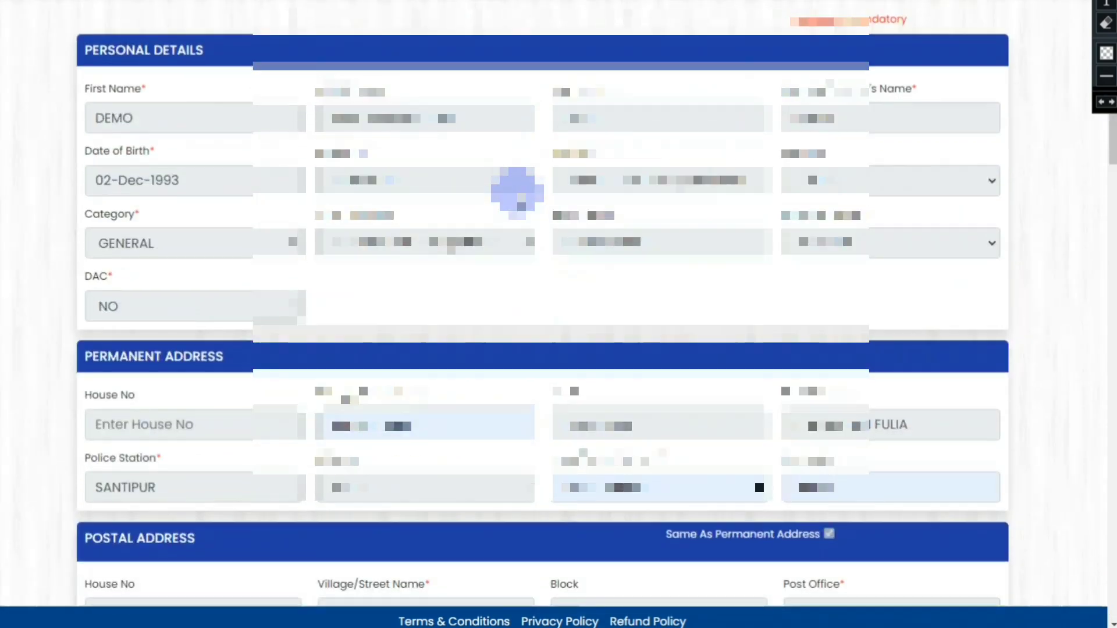
scroll(517, 189, "down", 15)
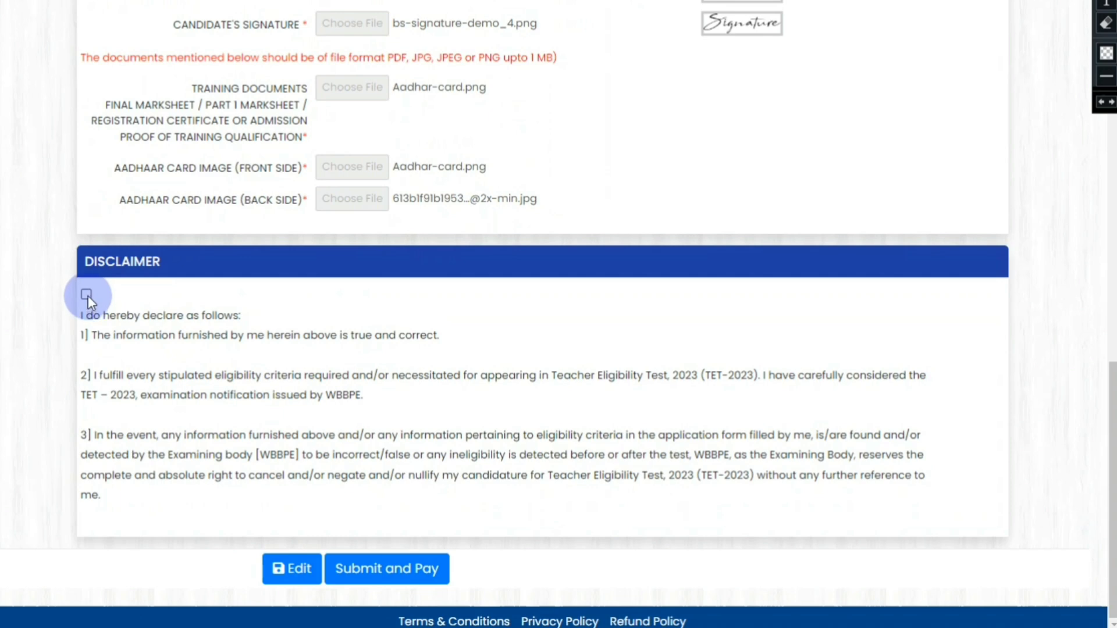
left_click(400, 580)
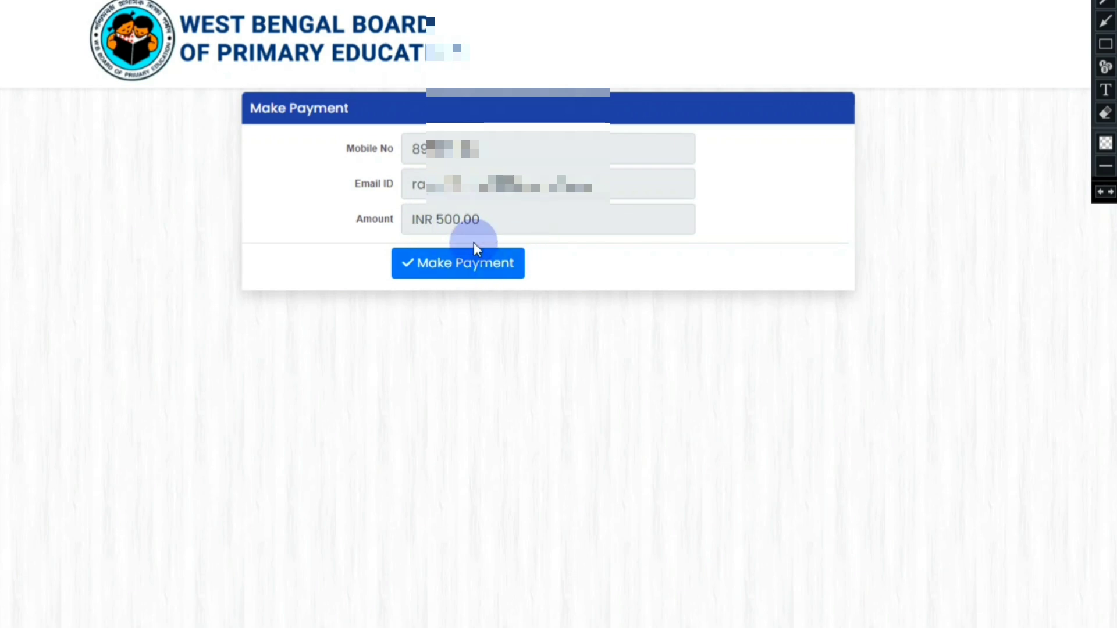
Step: Make the ₹500 payment to hand off to the BillDesk card payment form
left_click(453, 272)
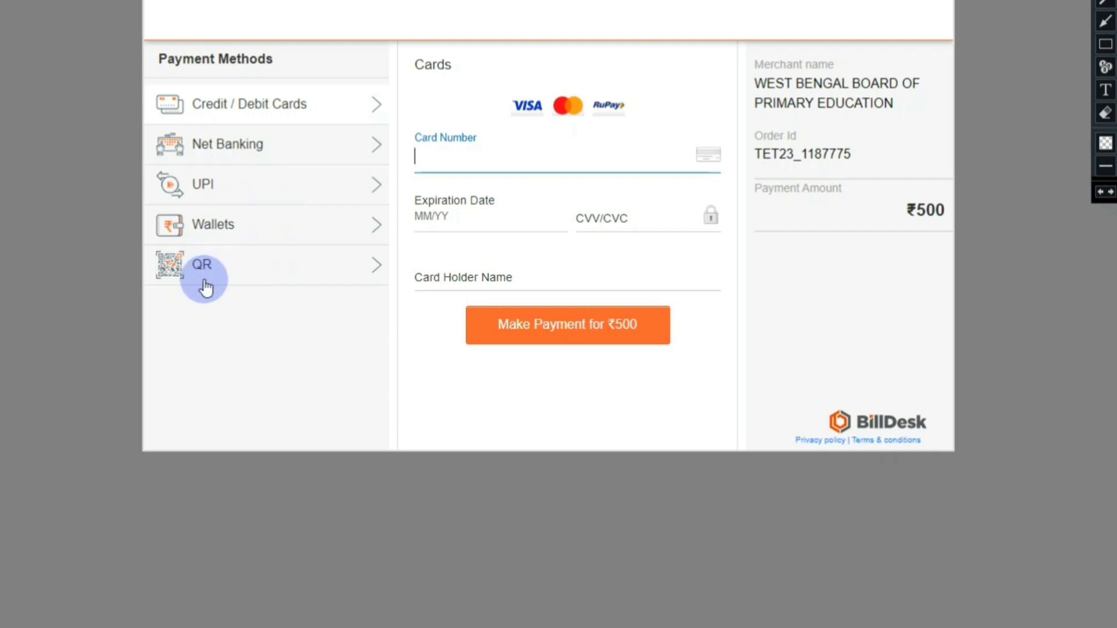
Step: Choose QR payment with BHIM UPI and generate the QR for the ₹500 fee
left_click(226, 266)
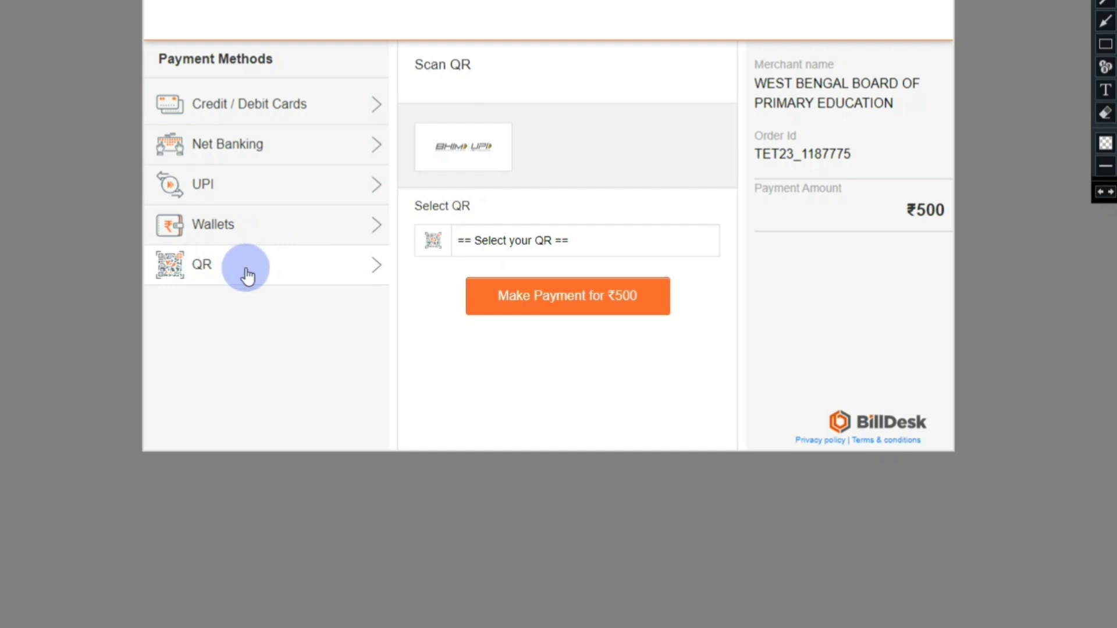
left_click(467, 150)
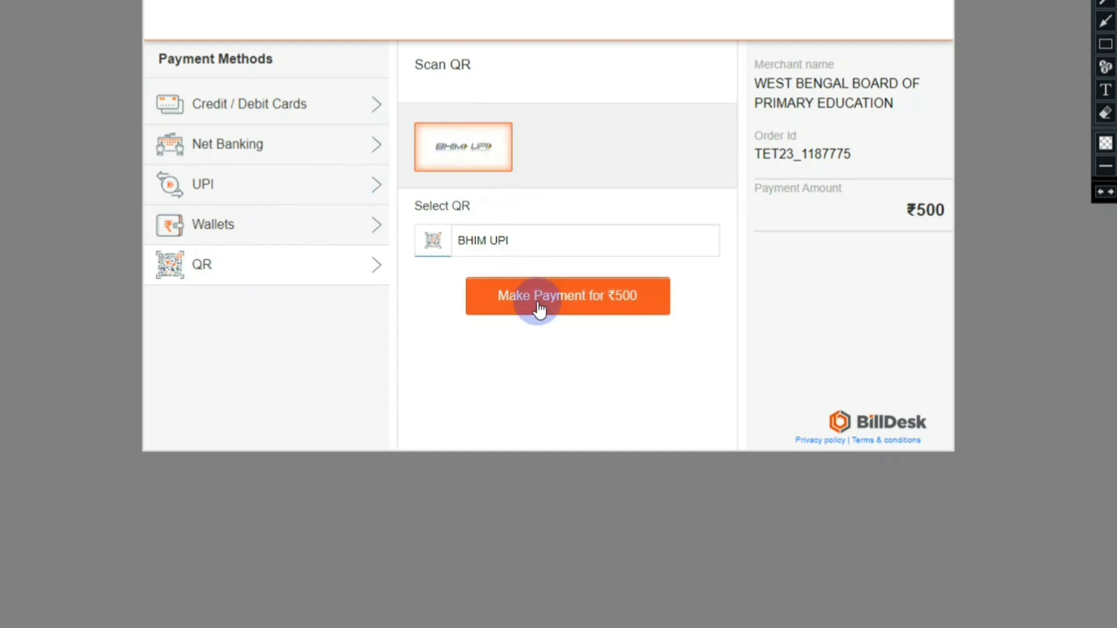
left_click(563, 296)
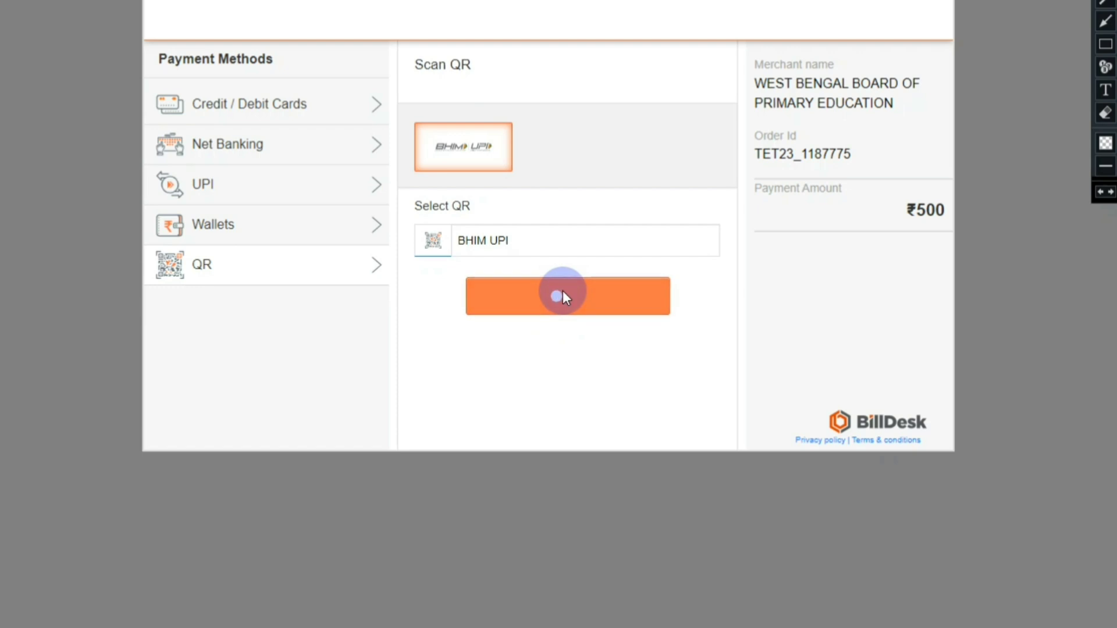